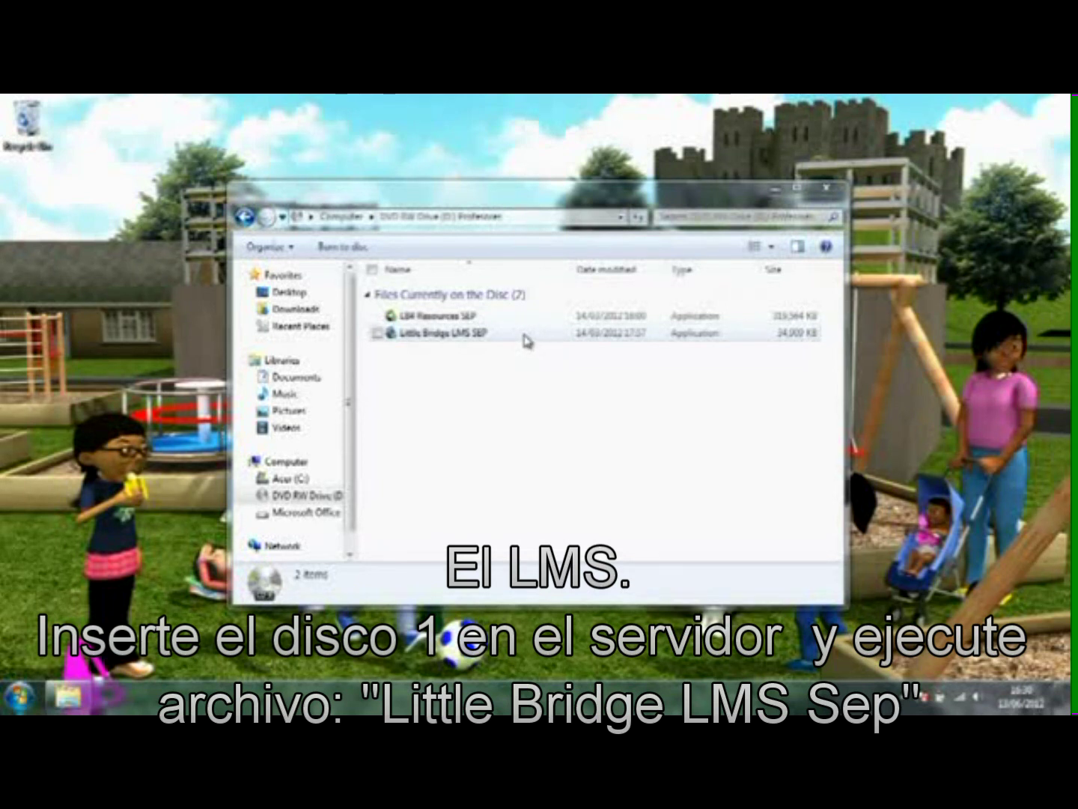
Step: Launch the Little Bridge LMS SEP installer with Spanish - Español as setup language and continue to the licence
{"action": "double_click", "coordinate": [524, 334]}
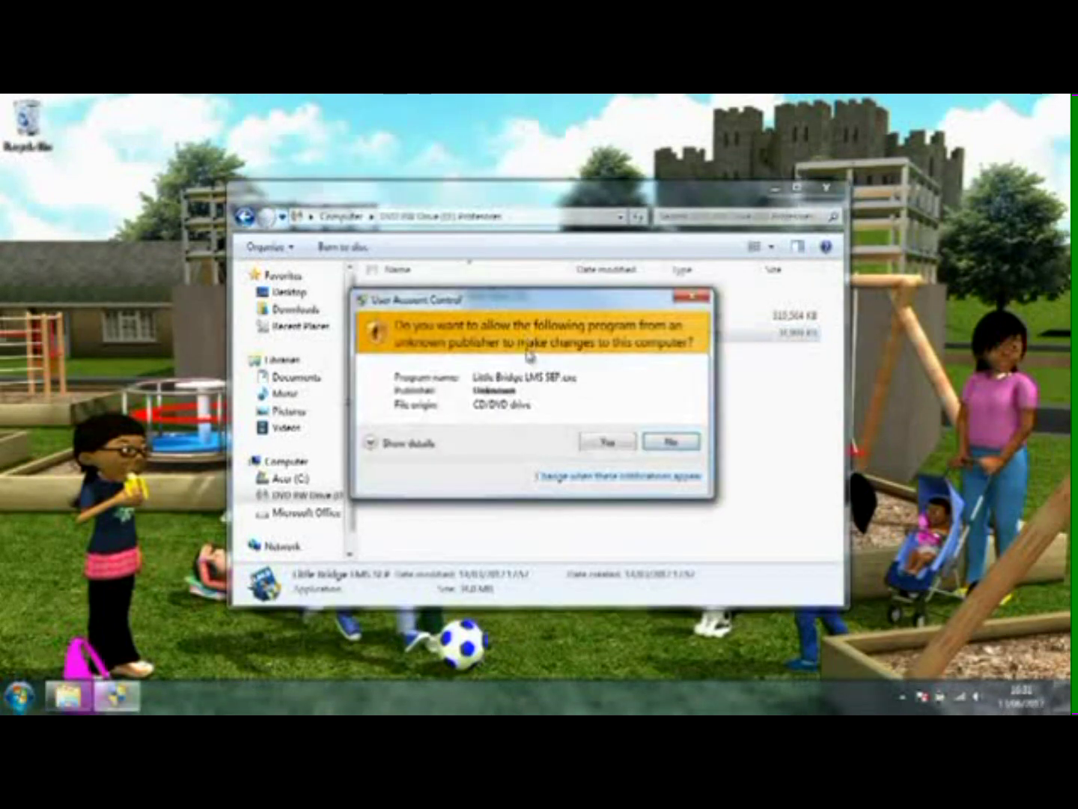
{"action": "left_click", "coordinate": [599, 443]}
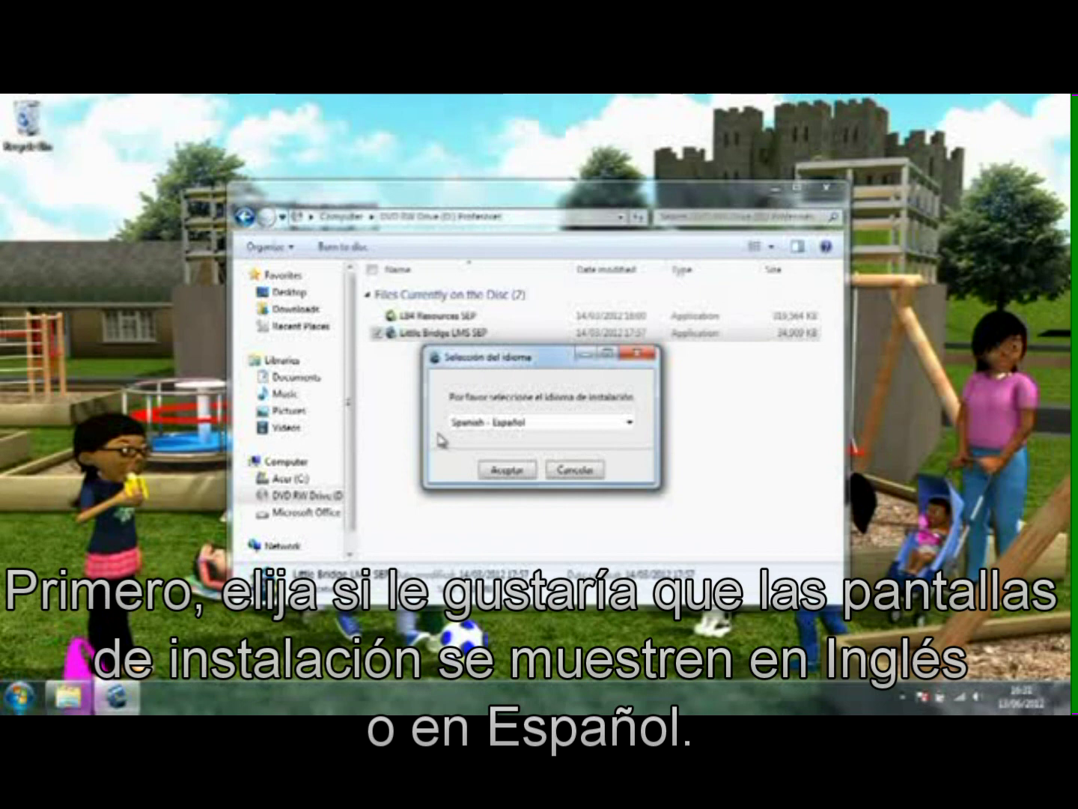
{"action": "left_click", "coordinate": [567, 423]}
{"action": "left_click", "coordinate": [529, 453]}
{"action": "left_click", "coordinate": [492, 472]}
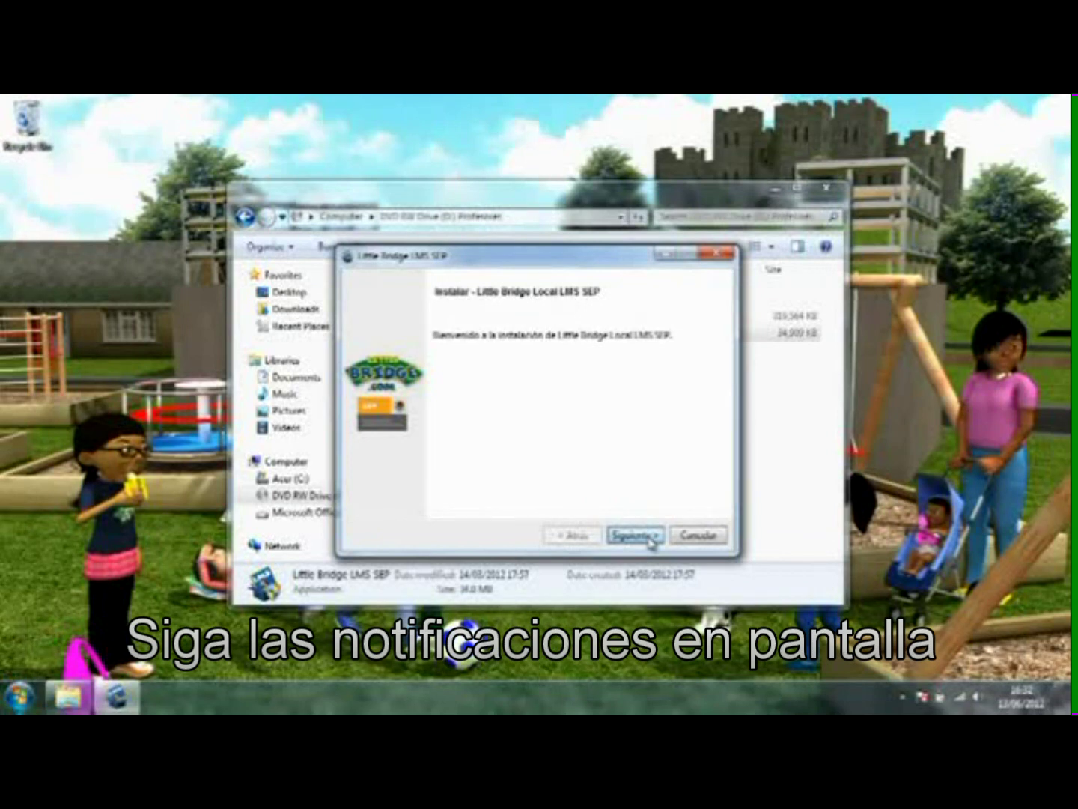
{"action": "left_click", "coordinate": [648, 541]}
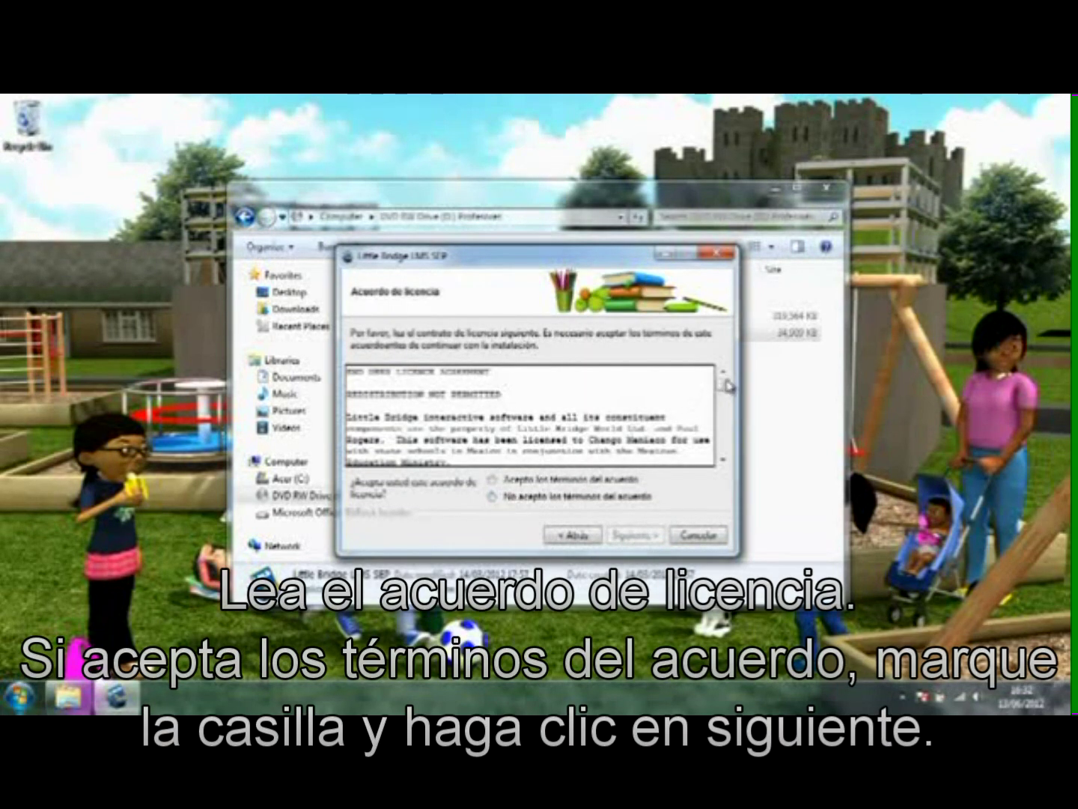
Step: Scroll through and accept the licence terms, then keep the default installation directory
{"action": "left_click_drag", "start_coordinate": [724, 386], "coordinate": [727, 454]}
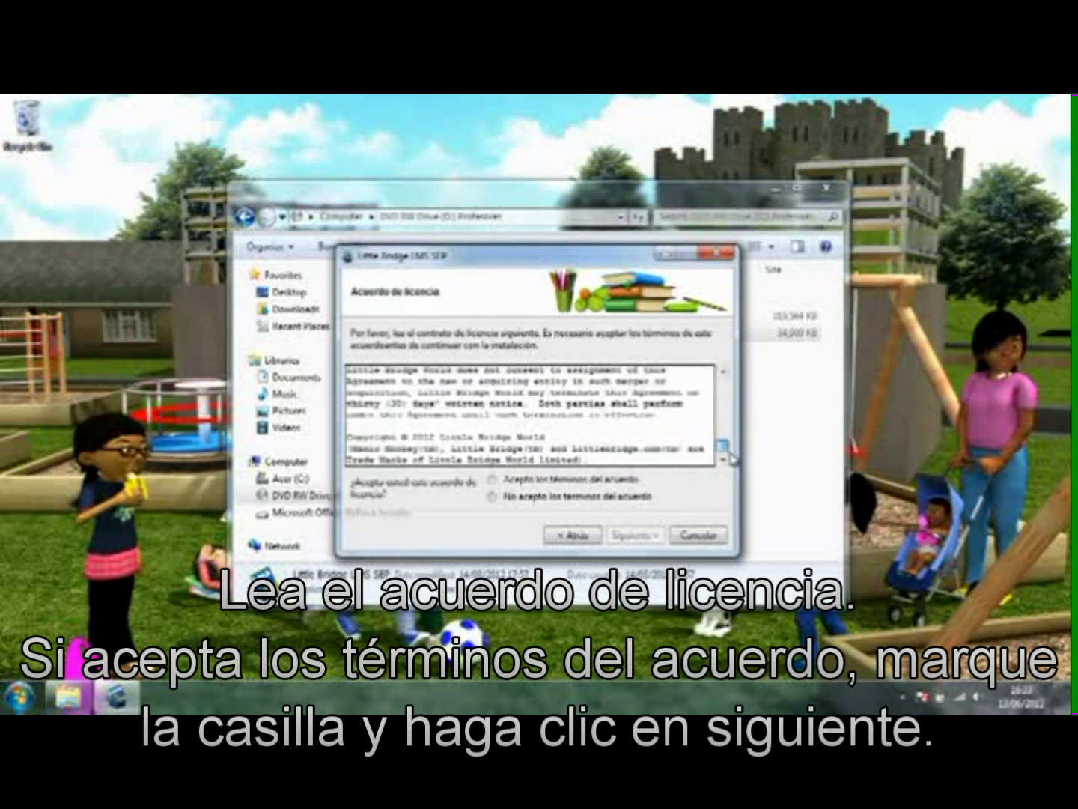
{"action": "left_click", "coordinate": [495, 481]}
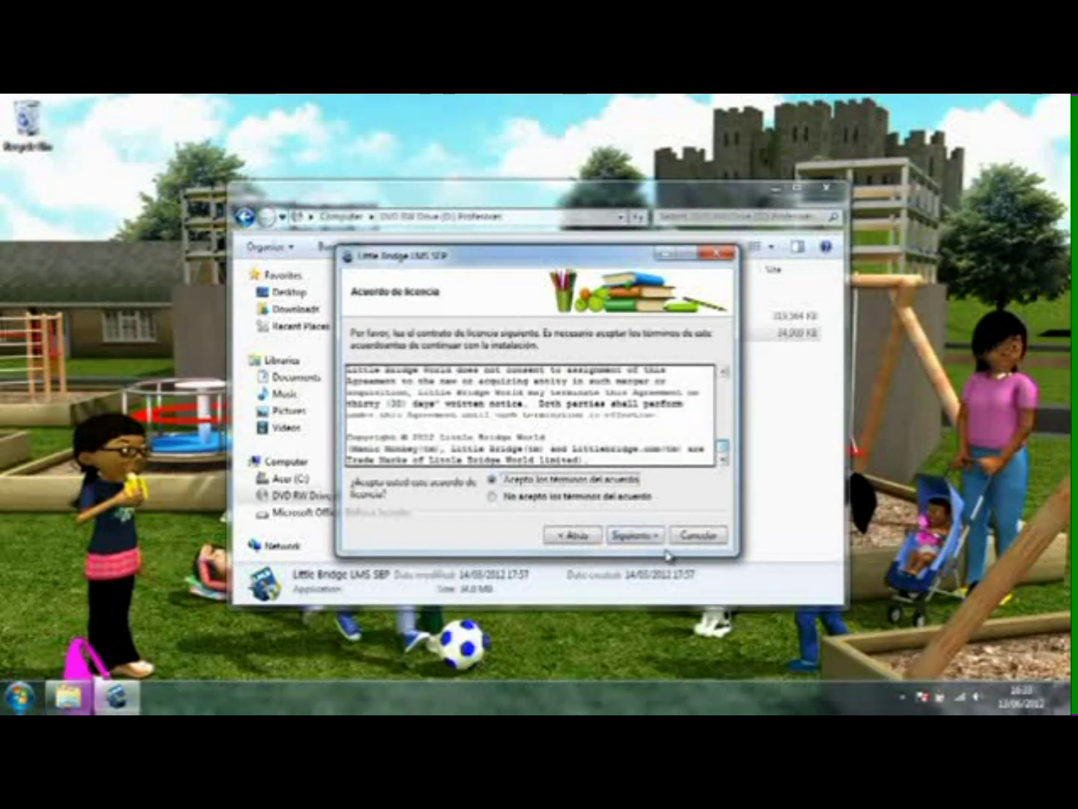
{"action": "left_click", "coordinate": [648, 535]}
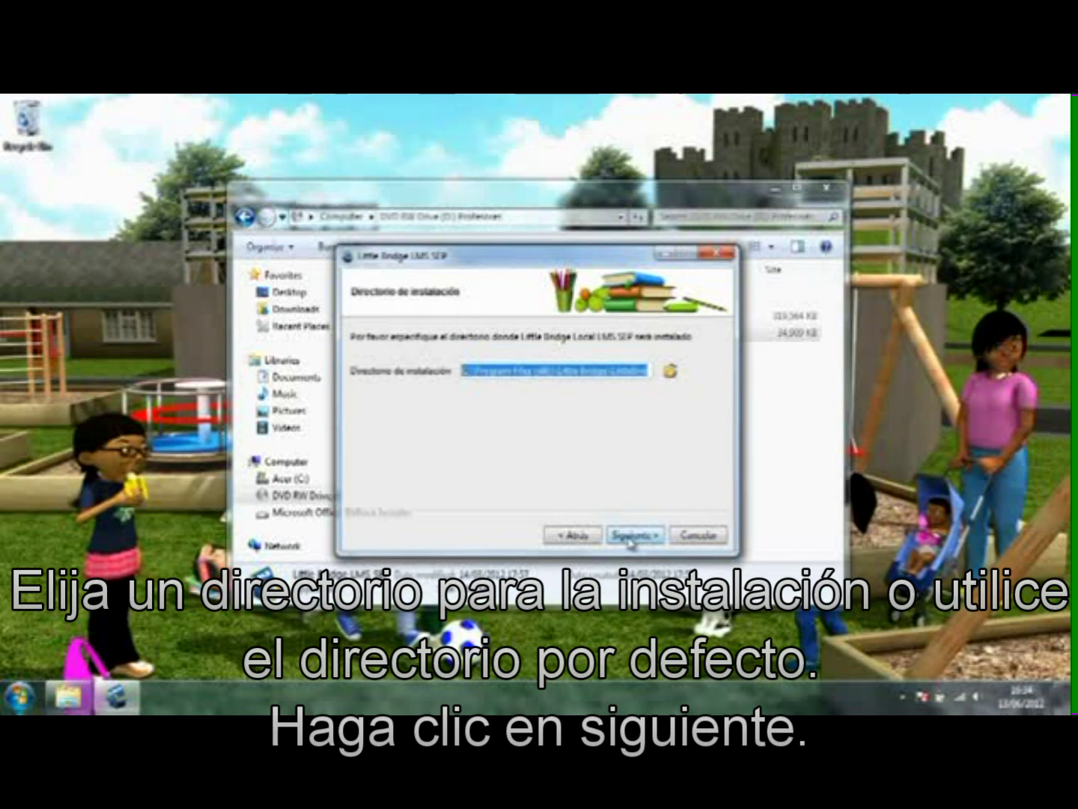
{"action": "left_click", "coordinate": [630, 536]}
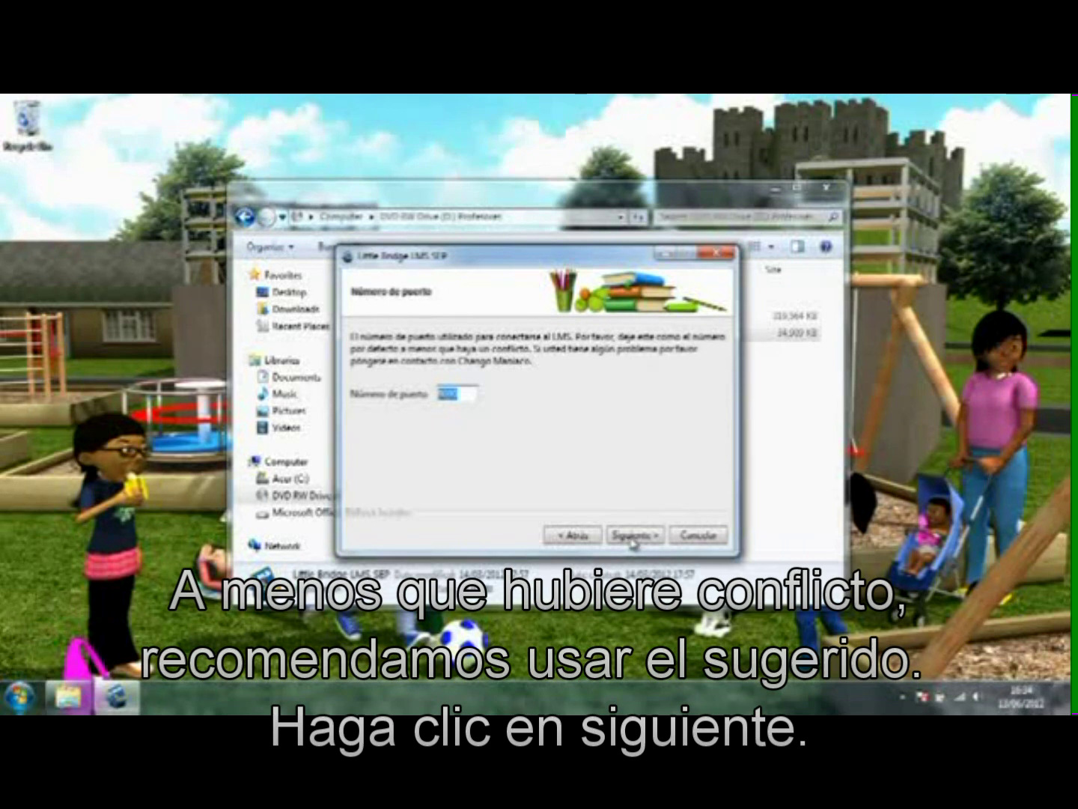
Step: Keep the suggested port, then enter and confirm the administrator password
{"action": "left_click", "coordinate": [632, 535]}
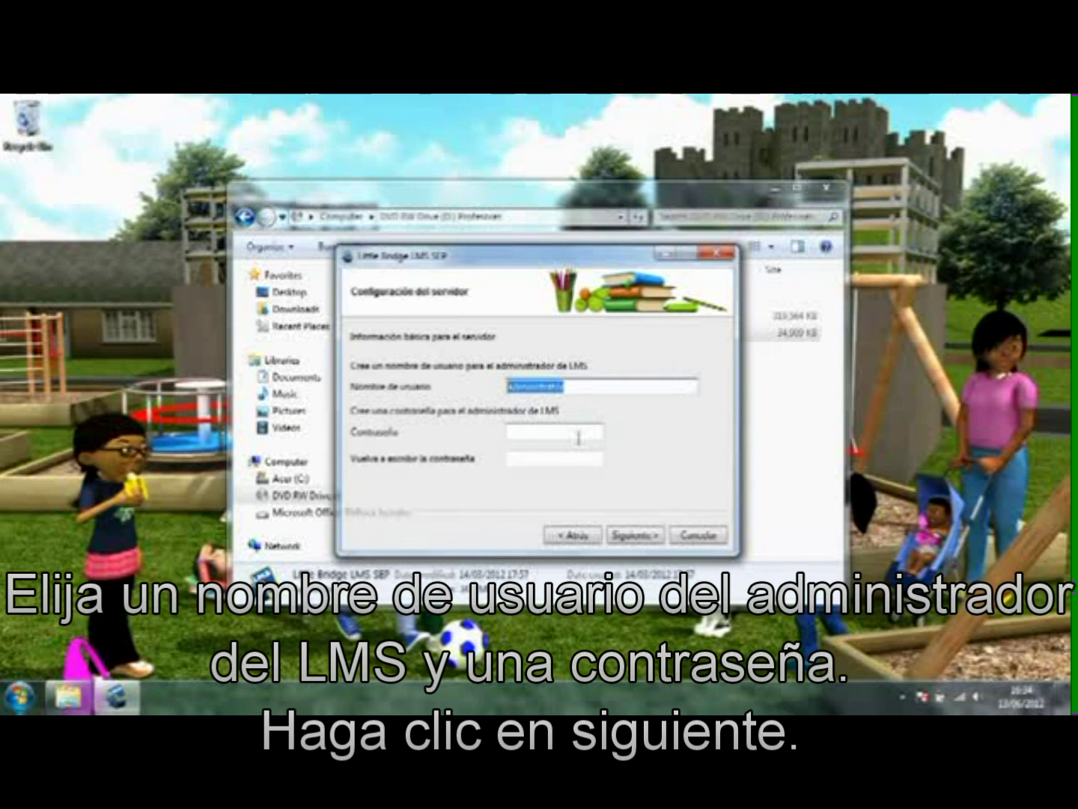
{"action": "left_click", "coordinate": [578, 438]}
{"action": "type", "text": "a****"}
{"action": "key", "text": "Tab"}
{"action": "type", "text": "******"}
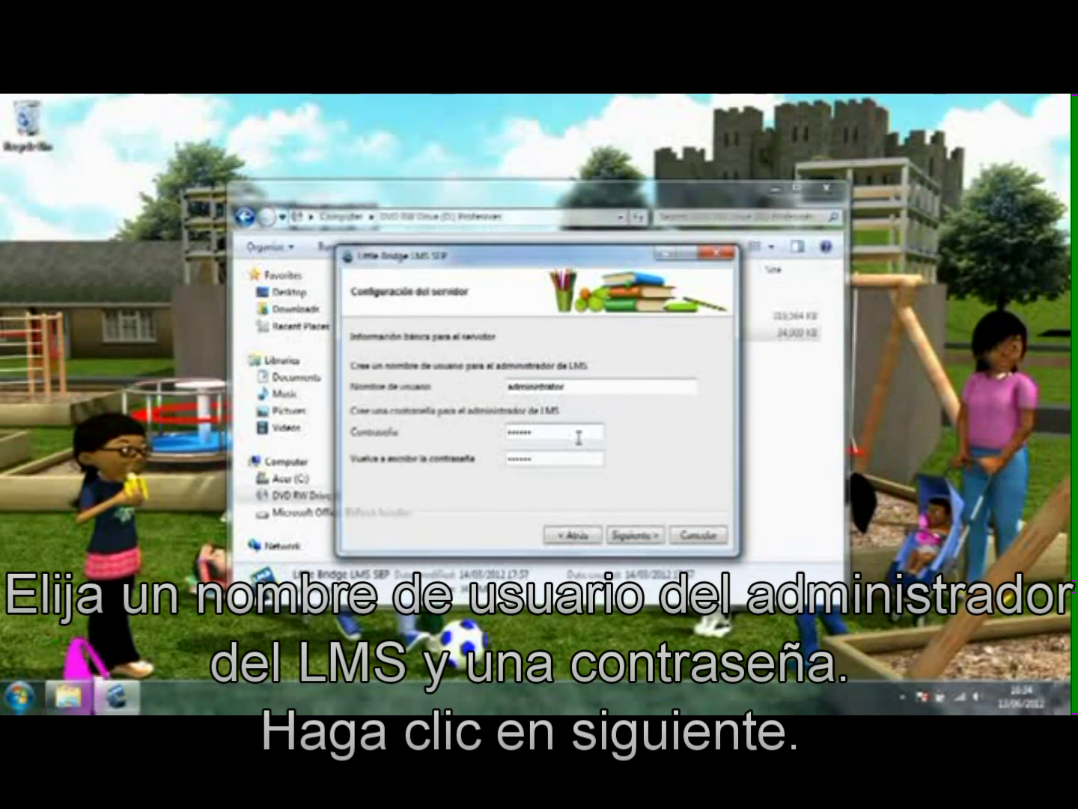
Step: Enter 'San Pedro' as the school name and advance to the ready-to-install page
{"action": "left_click", "coordinate": [634, 535]}
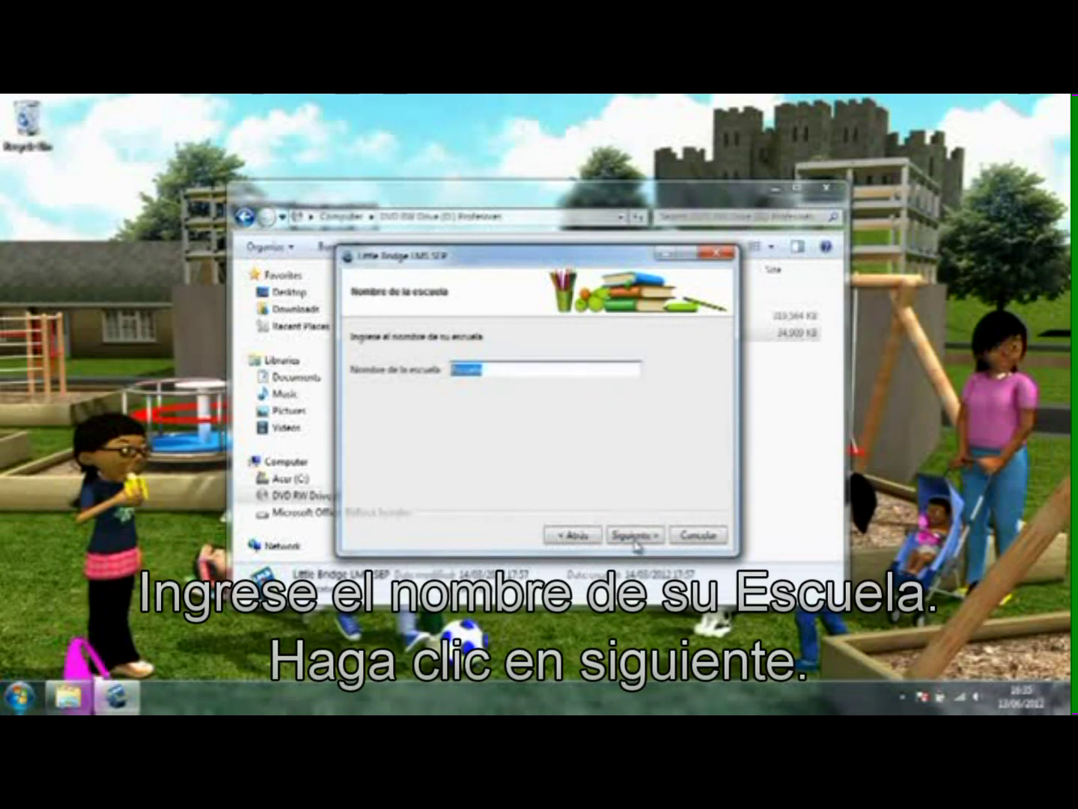
{"action": "type", "text": "San Pedro"}
{"action": "left_click", "coordinate": [634, 535]}
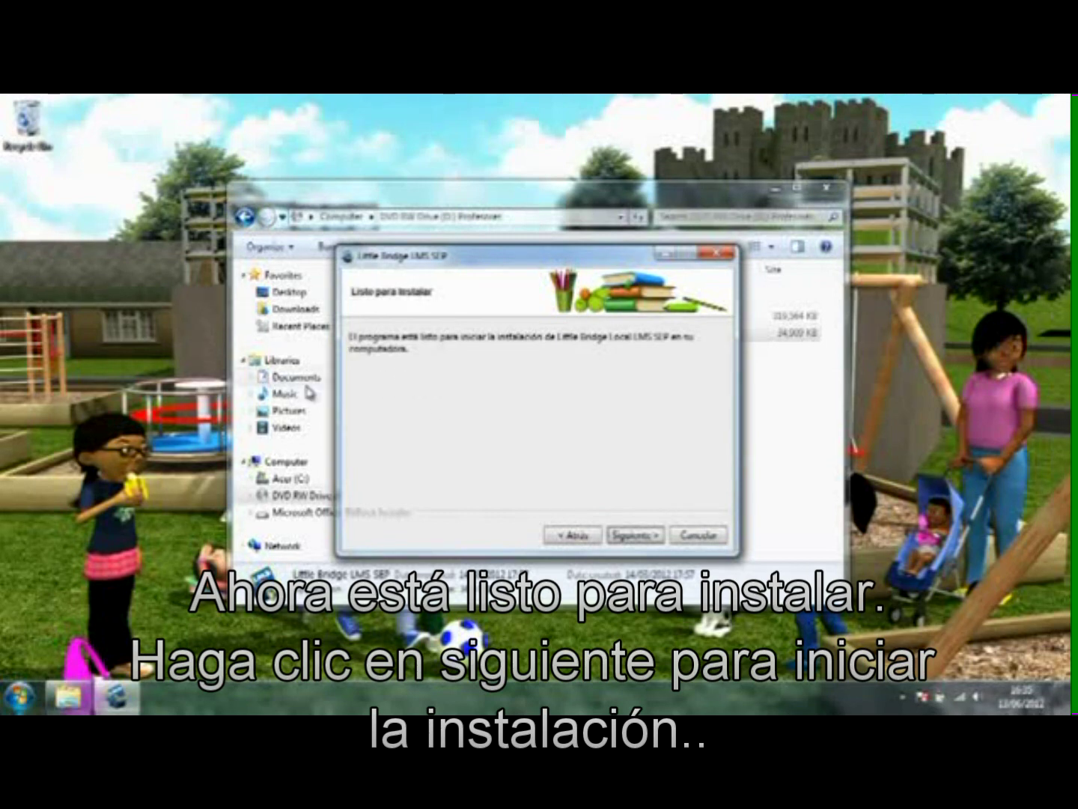
Step: Install with Iniciar Little Bridge Local LMS unticked, close the read-me and accept the restart
{"action": "left_click", "coordinate": [643, 539]}
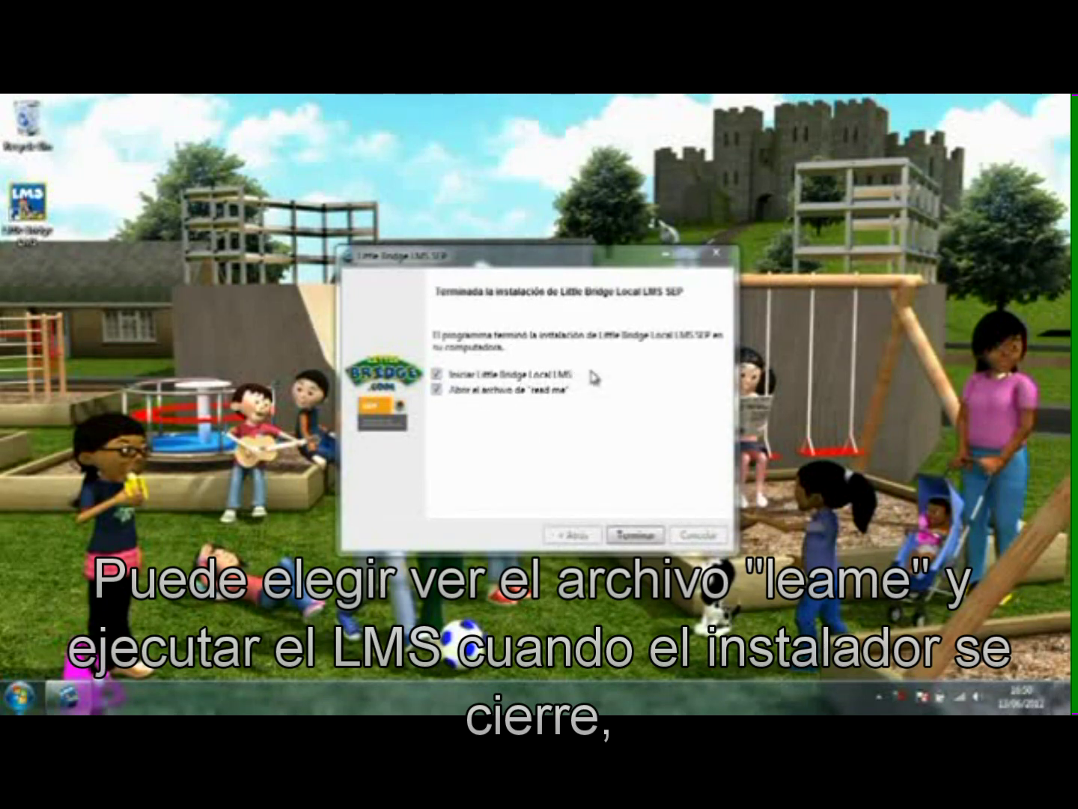
{"action": "left_click", "coordinate": [437, 375]}
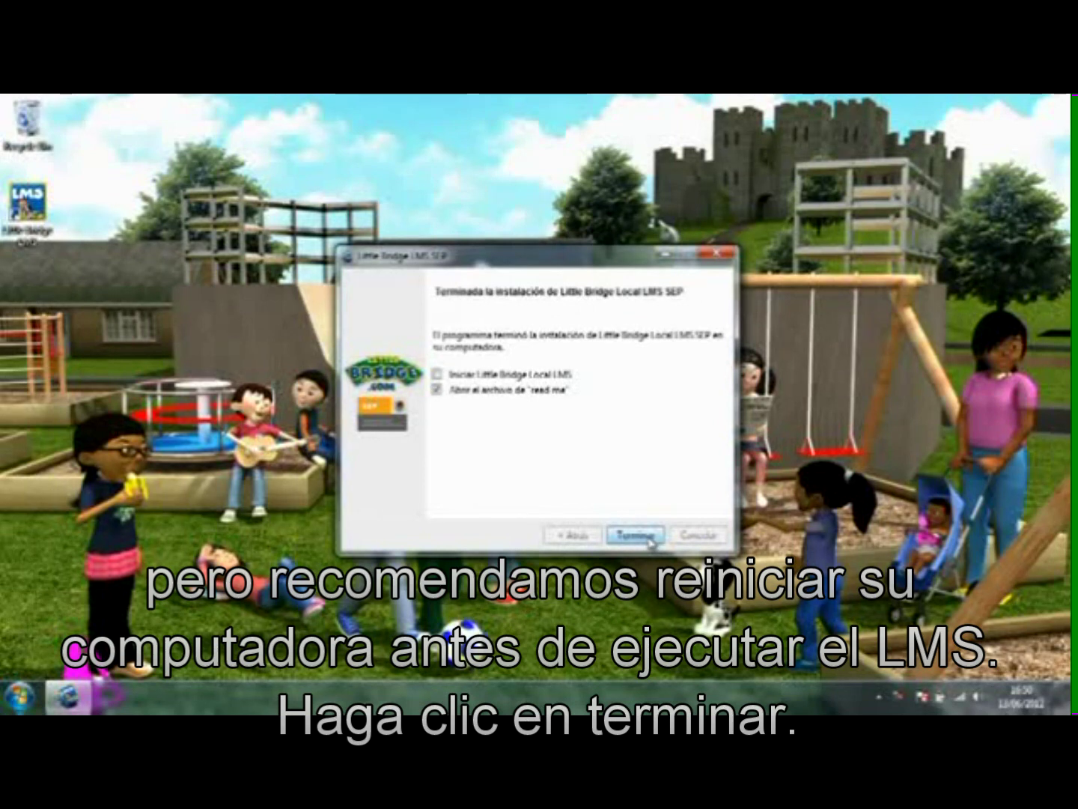
{"action": "left_click", "coordinate": [649, 539]}
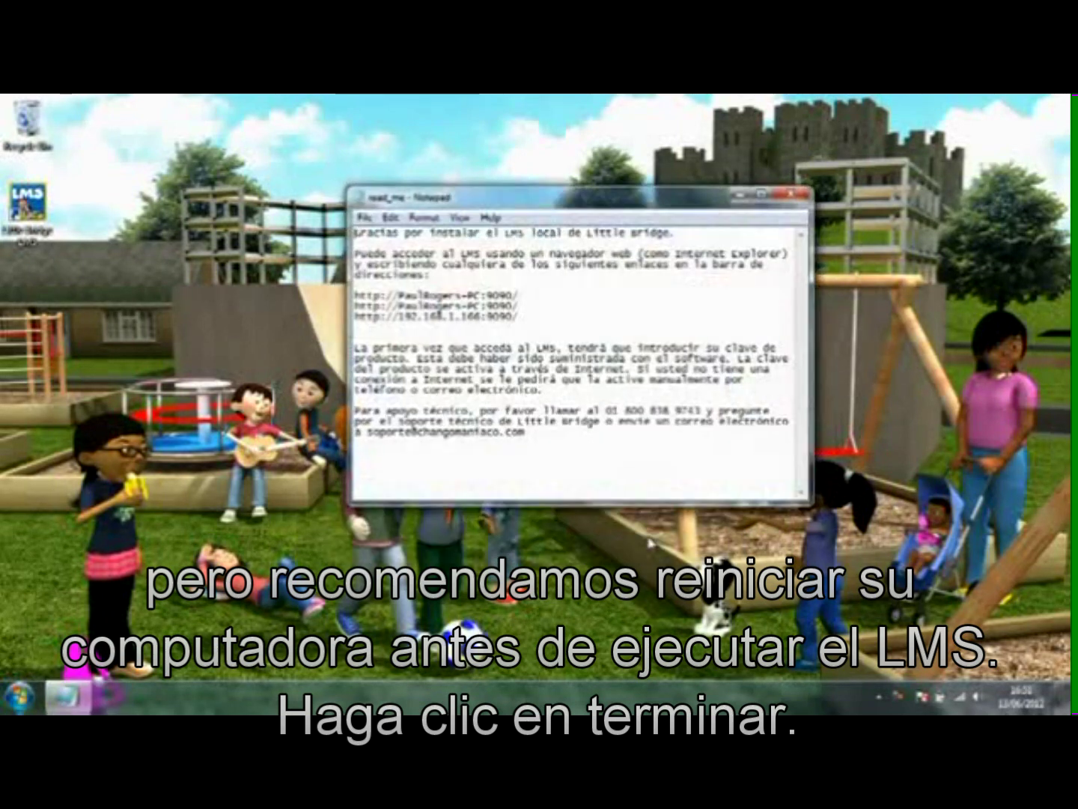
{"action": "left_click", "coordinate": [792, 199]}
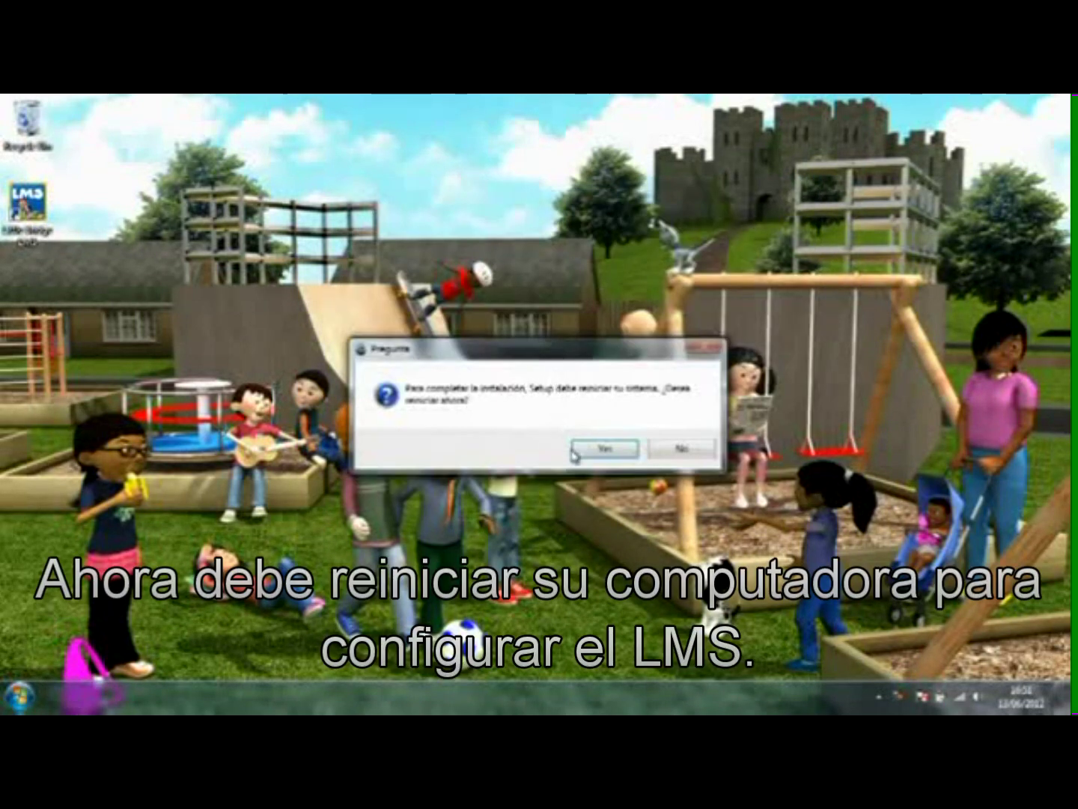
{"action": "left_click", "coordinate": [609, 450]}
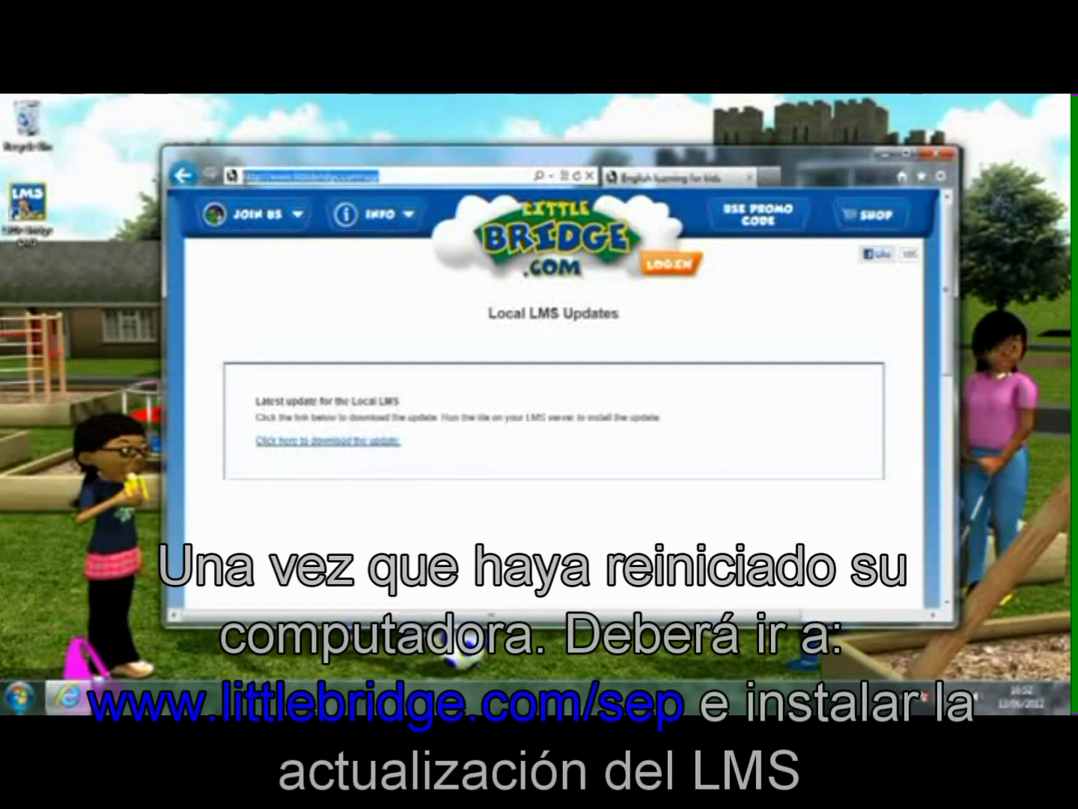
{"action": "key", "text": "Home"}
{"action": "key", "text": "shift+Right"}
{"action": "key", "text": "shift+Right"}
{"action": "key", "text": "shift+Right"}
{"action": "key", "text": "shift+Right"}
{"action": "key", "text": "shift+Right"}
{"action": "key", "text": "shift+Right"}
{"action": "key", "text": "shift+Right"}
{"action": "key", "text": "shift+Right"}
{"action": "key", "text": "shift+Right"}
{"action": "key", "text": "shift+Right"}
{"action": "key", "text": "shift+Right"}
{"action": "key", "text": "shift+Right"}
{"action": "key", "text": "shift+Right"}
{"action": "key", "text": "shift+Right"}
{"action": "key", "text": "shift+Right"}
{"action": "key", "text": "shift+Right"}
{"action": "key", "text": "shift+Right"}
{"action": "key", "text": "shift+Right"}
{"action": "key", "text": "shift+Right"}
{"action": "key", "text": "shift+Right"}
{"action": "key", "text": "shift+Right"}
{"action": "key", "text": "shift+Right"}
{"action": "key", "text": "shift+Right"}
{"action": "key", "text": "shift+Right"}
{"action": "key", "text": "shift+Right"}
{"action": "key", "text": "shift+Right"}
{"action": "key", "text": "shift+Right"}
{"action": "key", "text": "shift+Right"}
{"action": "key", "text": "shift+Right"}
{"action": "key", "text": "shift+Right"}
{"action": "key", "text": "shift+Right"}
{"action": "key", "text": "Right"}
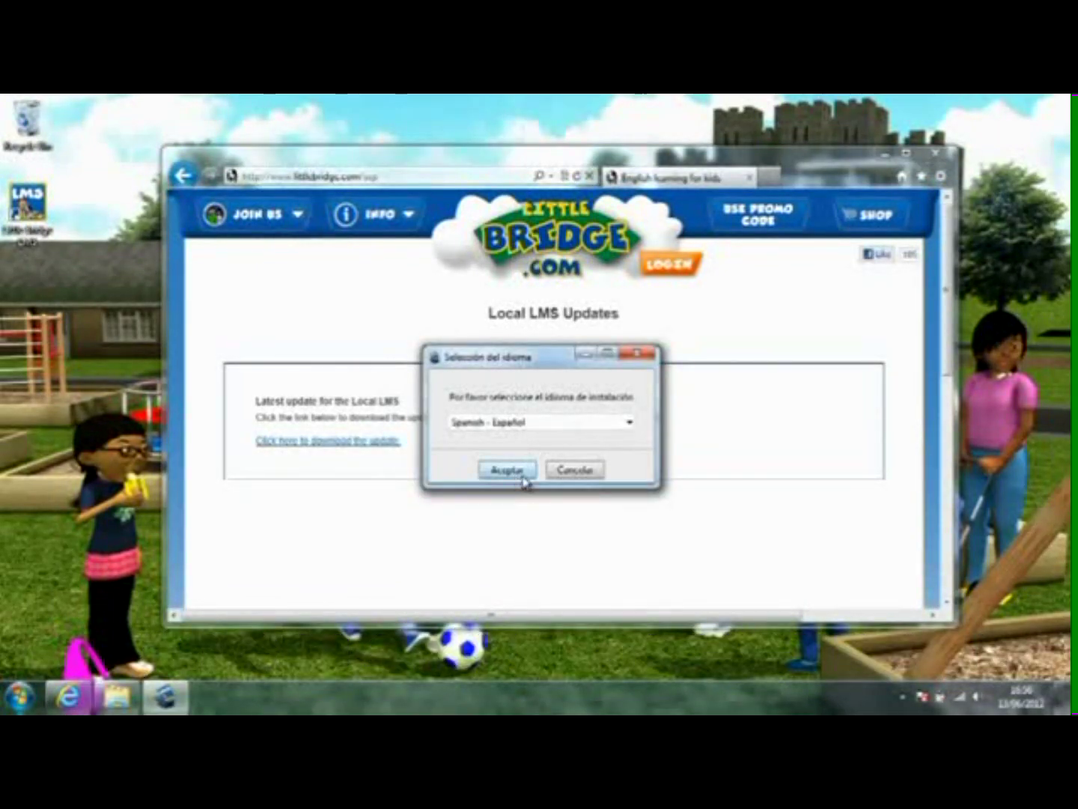
{"action": "left_click", "coordinate": [507, 470]}
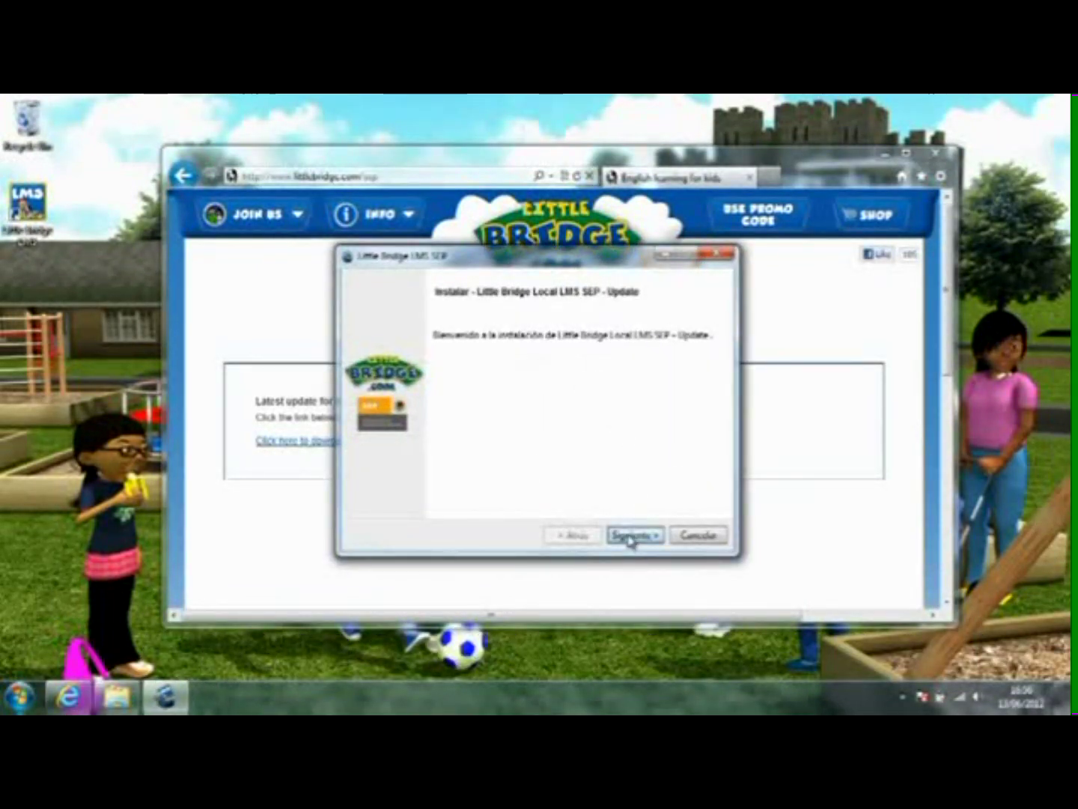
Step: Accept the update licence, install and finish the Local LMS update, then close Internet Explorer
{"action": "left_click", "coordinate": [630, 538]}
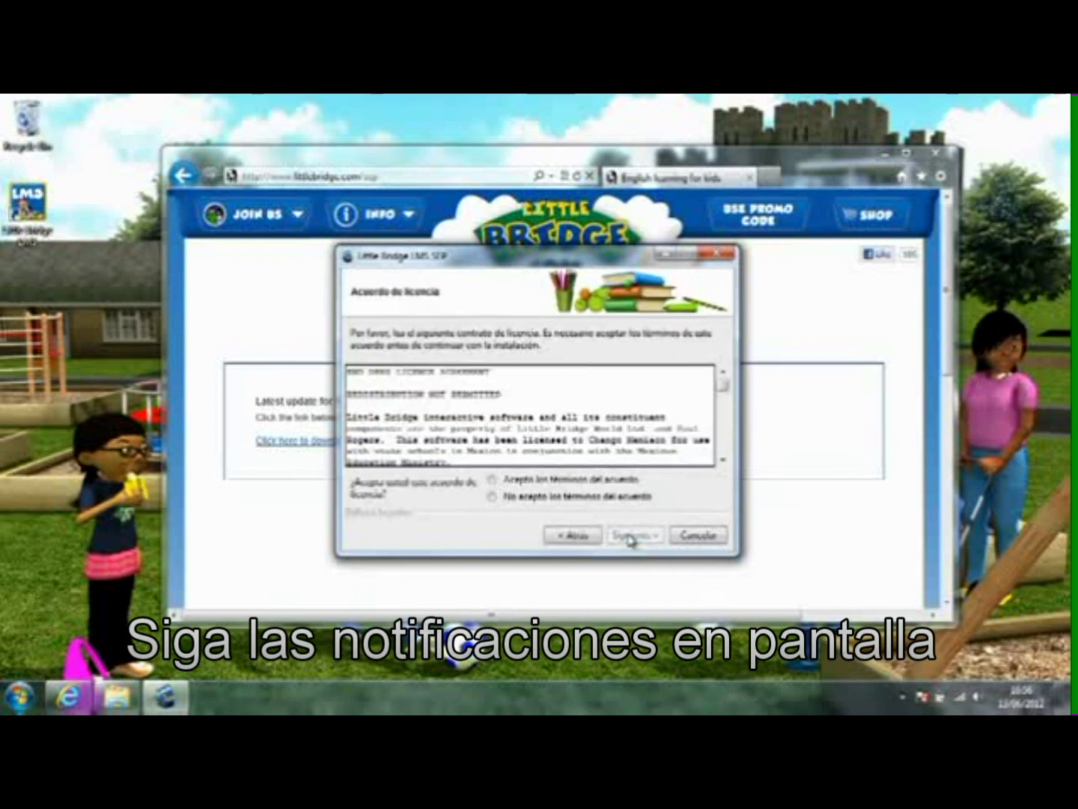
{"action": "left_click", "coordinate": [583, 481]}
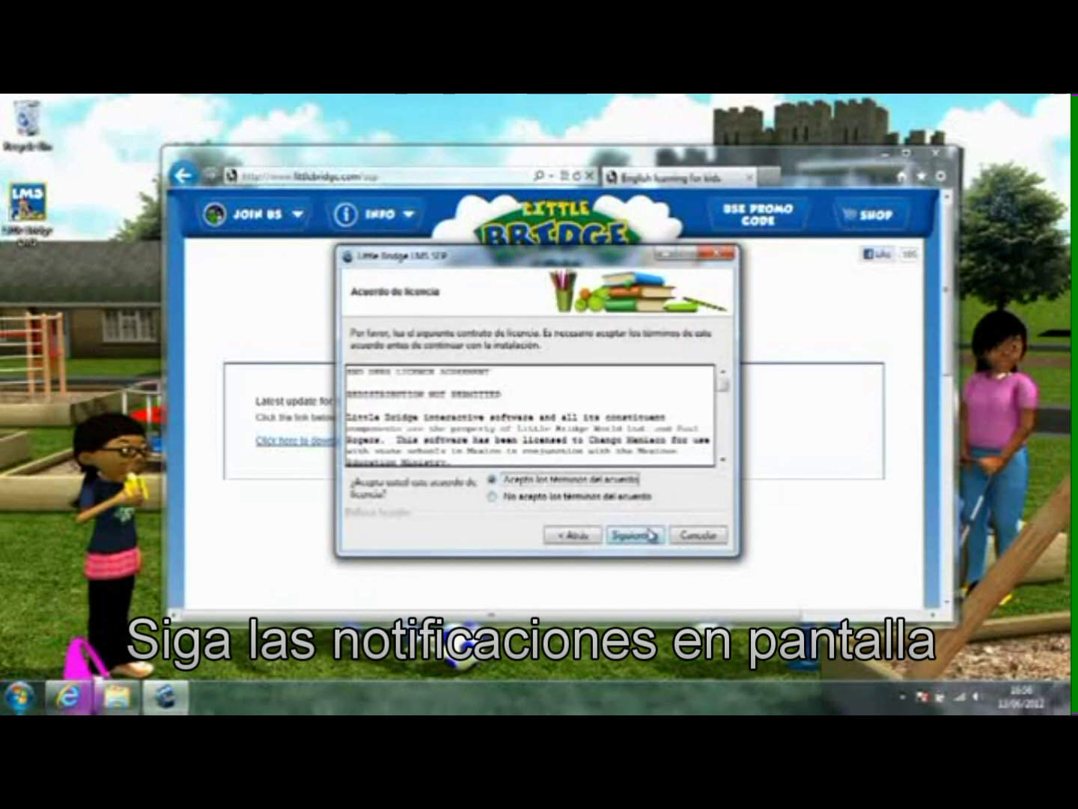
{"action": "left_click_drag", "start_coordinate": [726, 391], "coordinate": [724, 461]}
{"action": "left_click", "coordinate": [655, 536]}
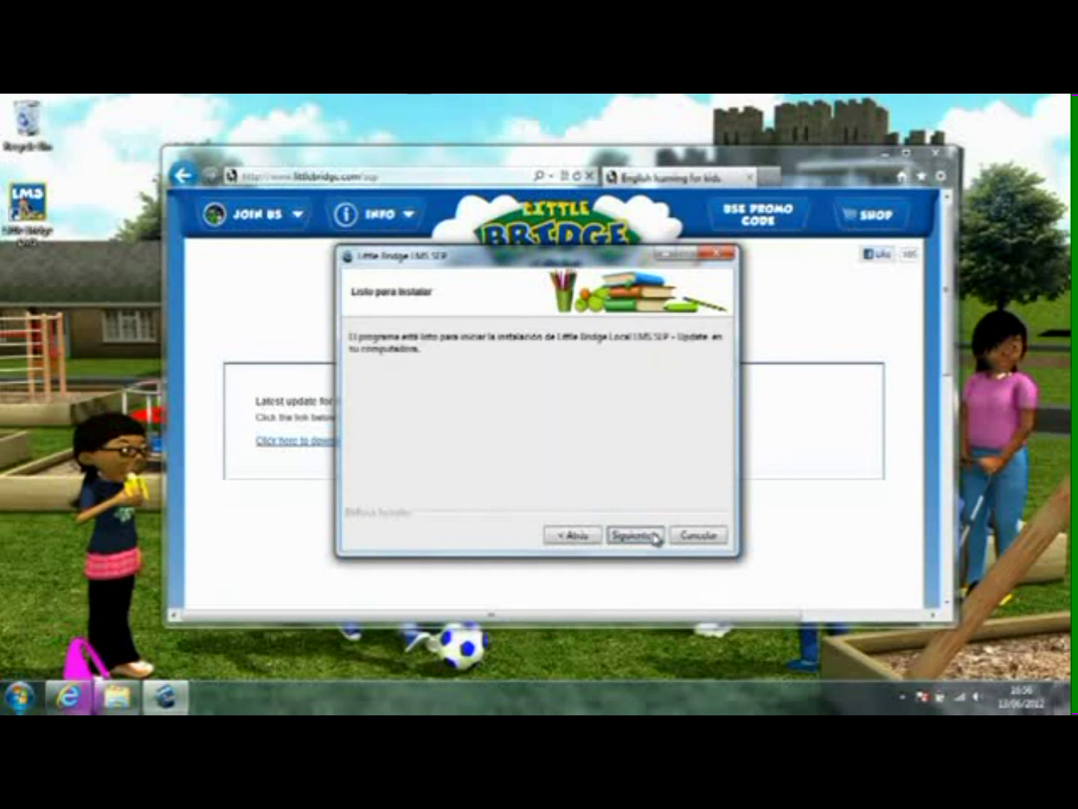
{"action": "left_click", "coordinate": [636, 535]}
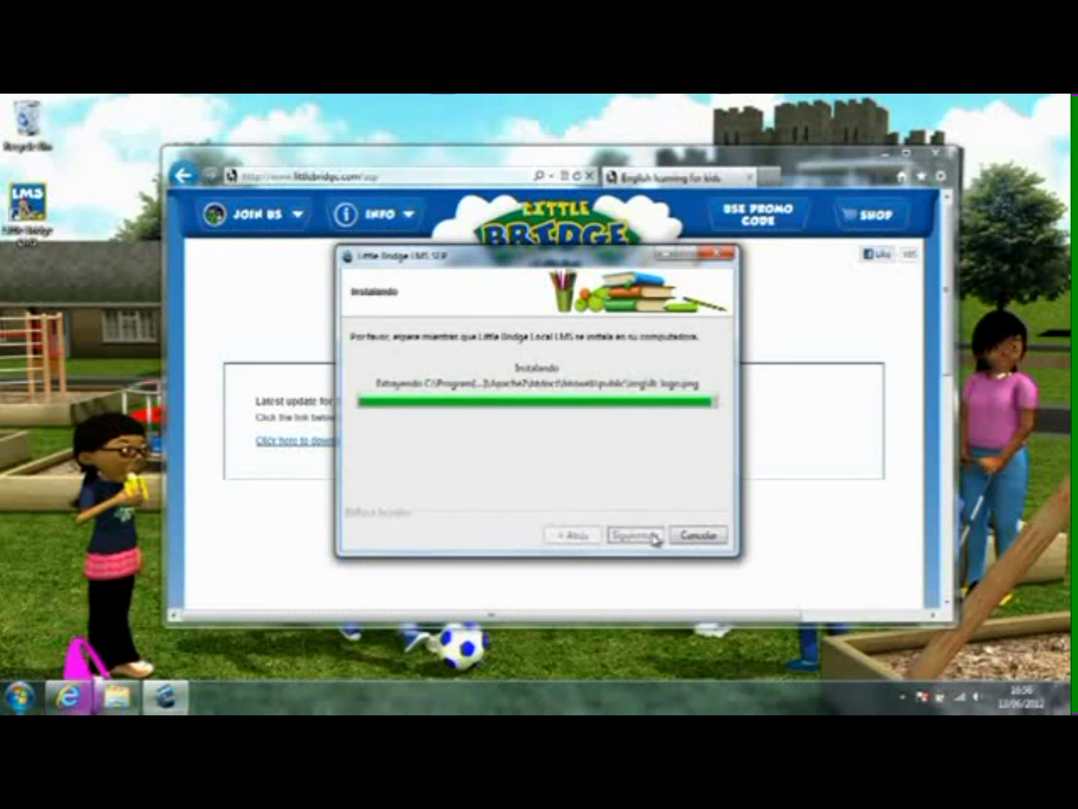
{"action": "left_click", "coordinate": [635, 535]}
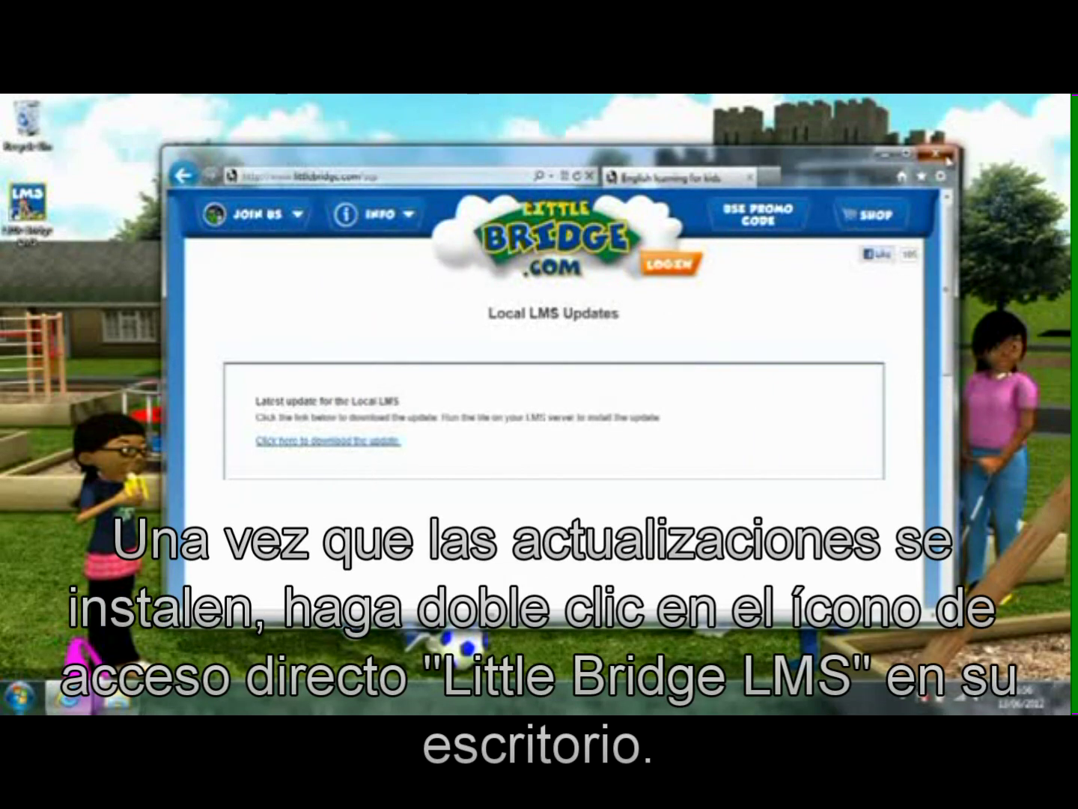
{"action": "key", "text": "alt+F4"}
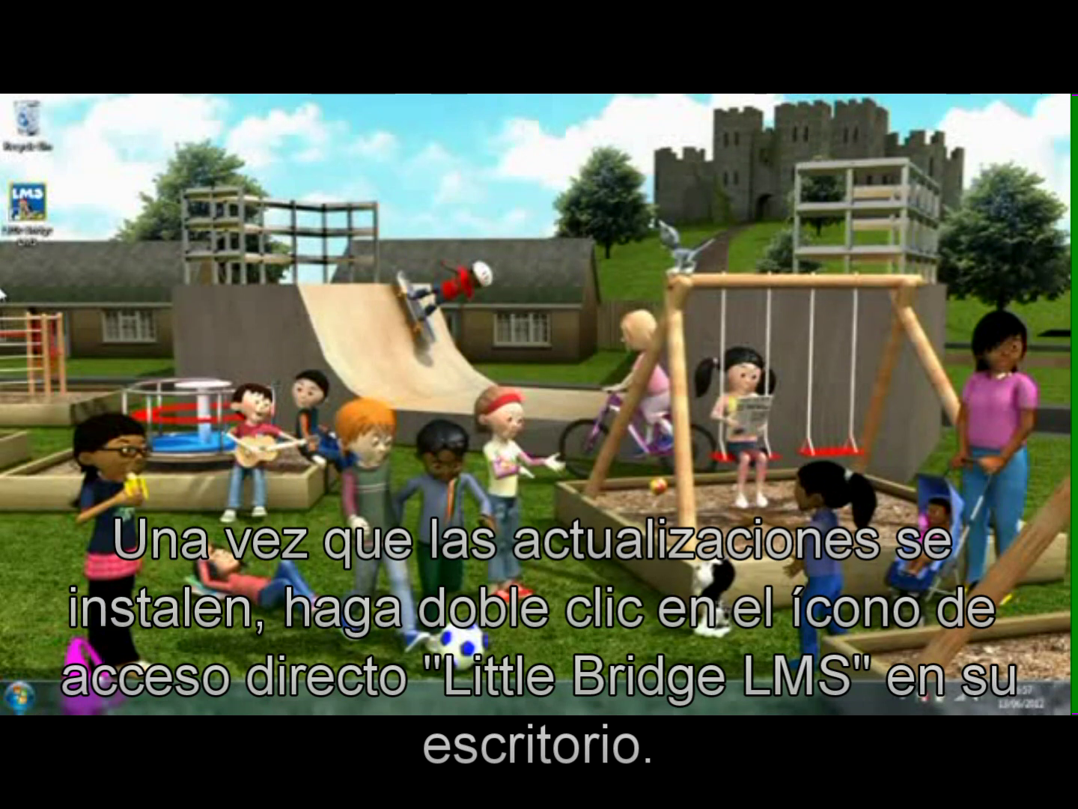
Step: Open Little Bridge LMS from the desktop shortcut and activate it with the product key
{"action": "left_click", "coordinate": [50, 212]}
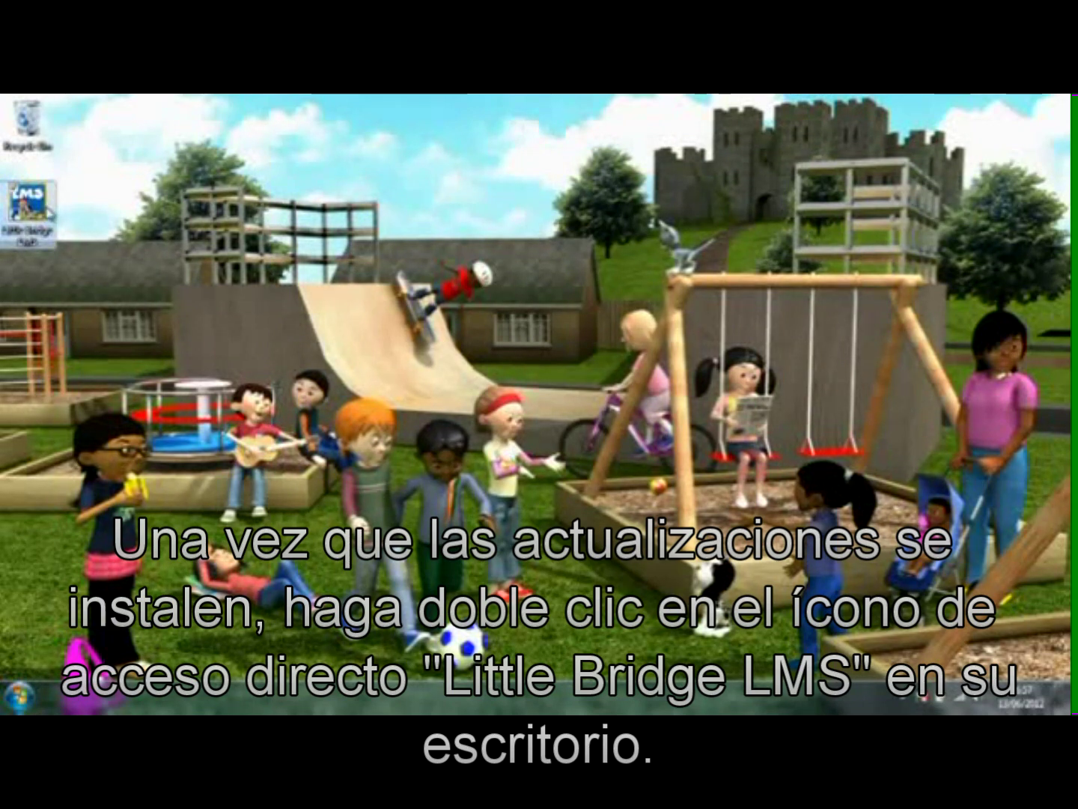
{"action": "double_click", "coordinate": [49, 212]}
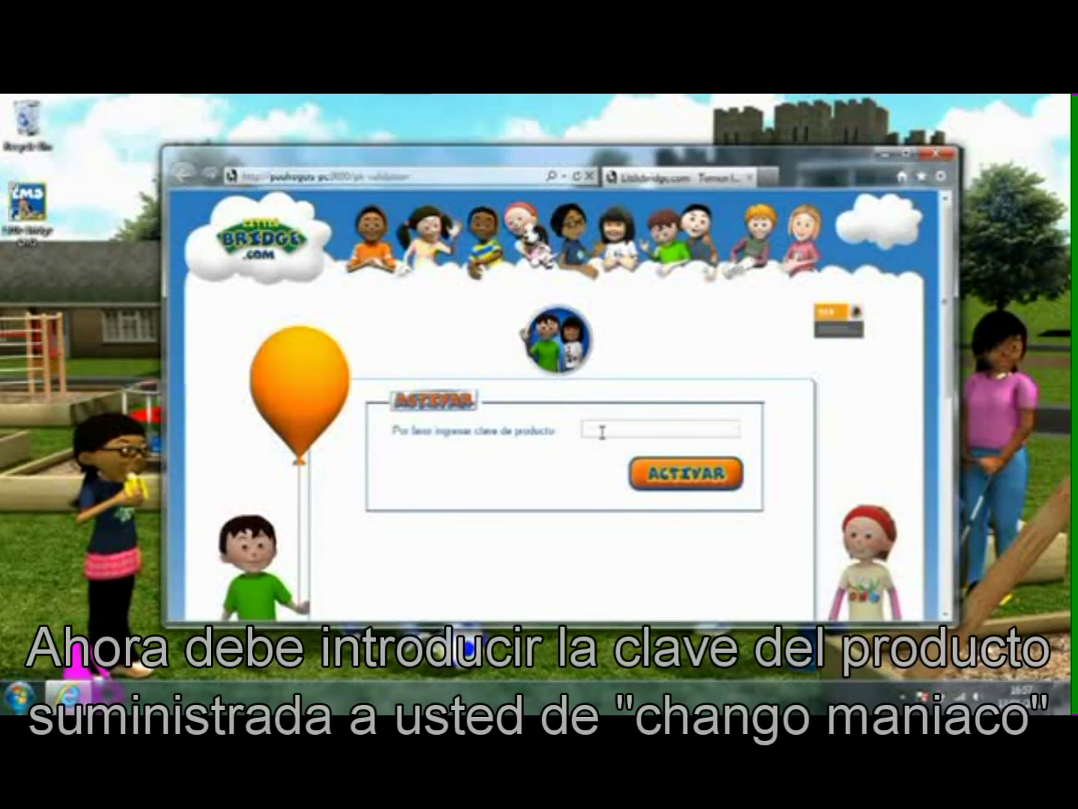
{"action": "left_click", "coordinate": [602, 432]}
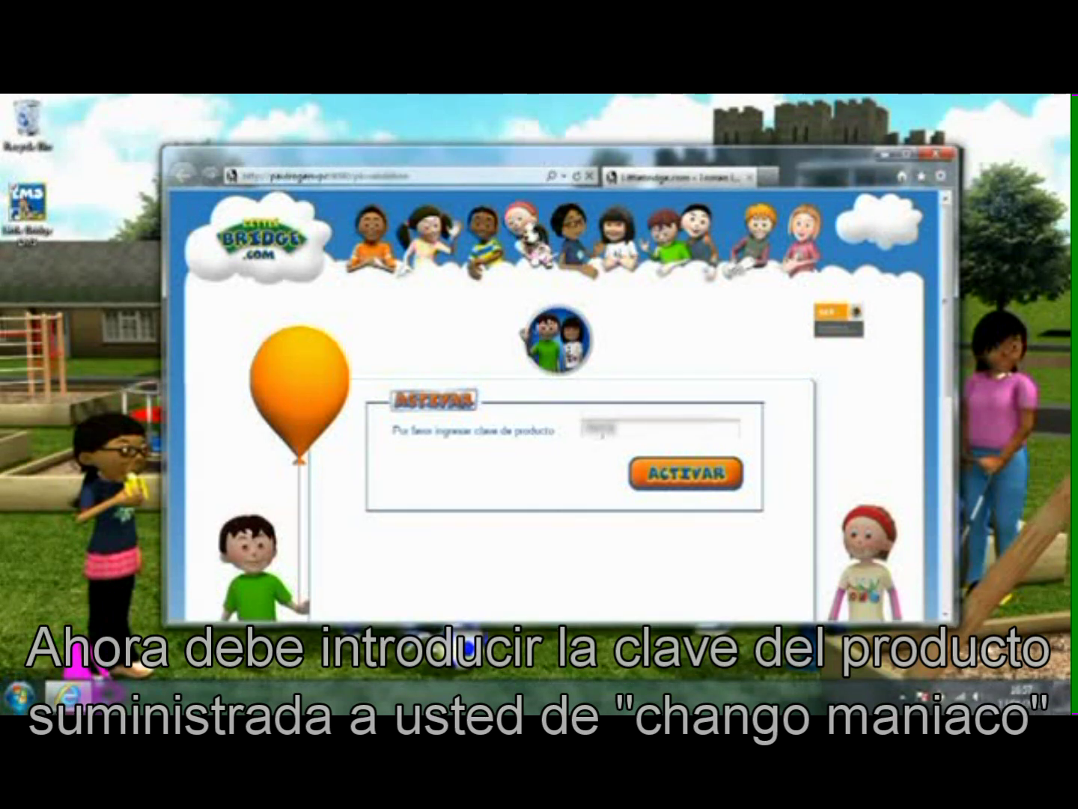
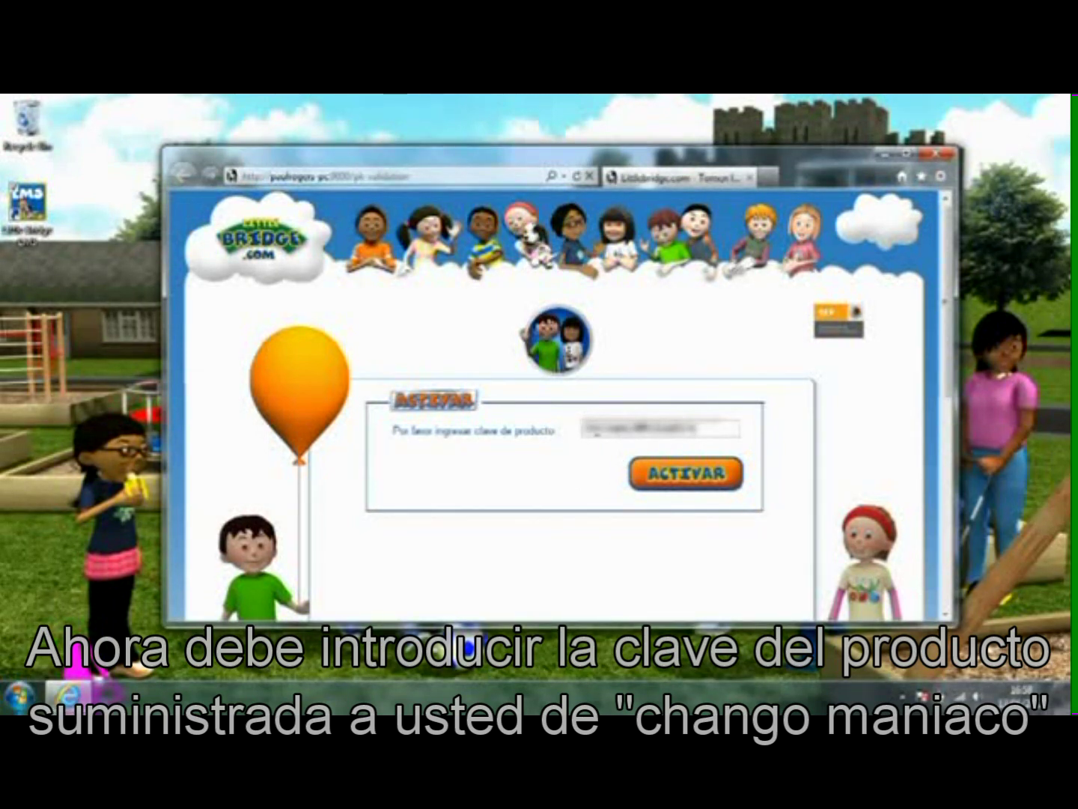
{"action": "left_click", "coordinate": [702, 489]}
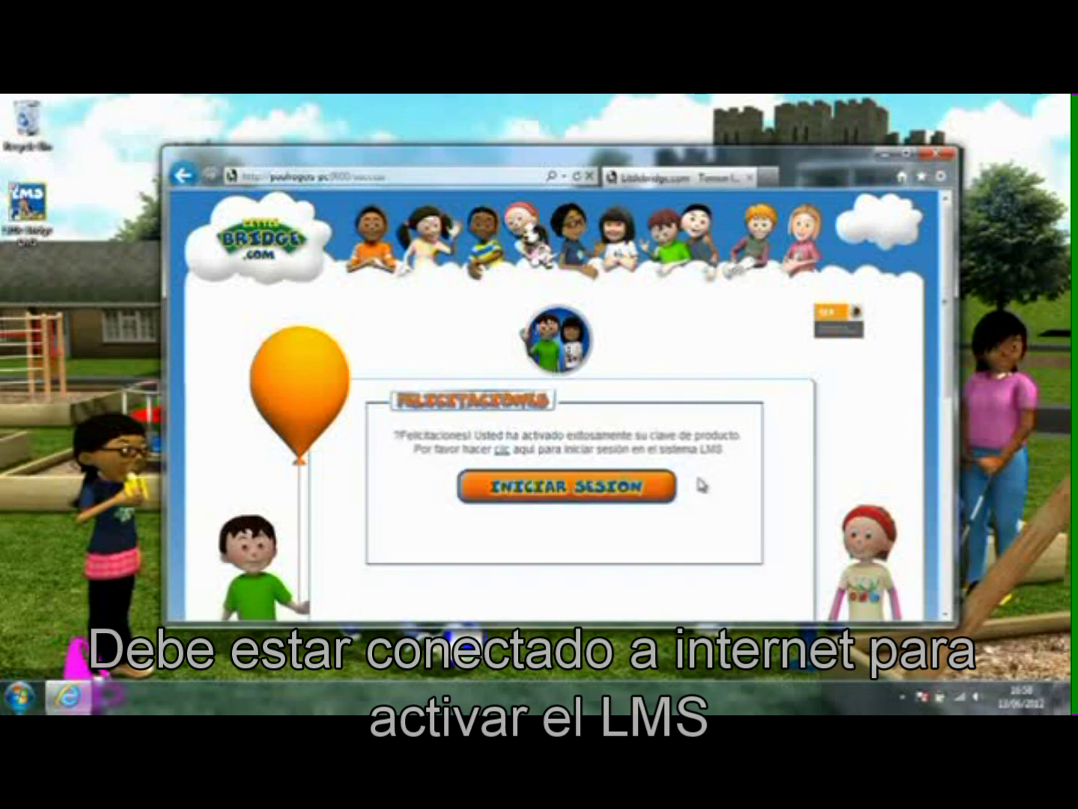
Step: Sign in with the administrator username and password and answer the remember-password prompt
{"action": "left_click", "coordinate": [570, 501]}
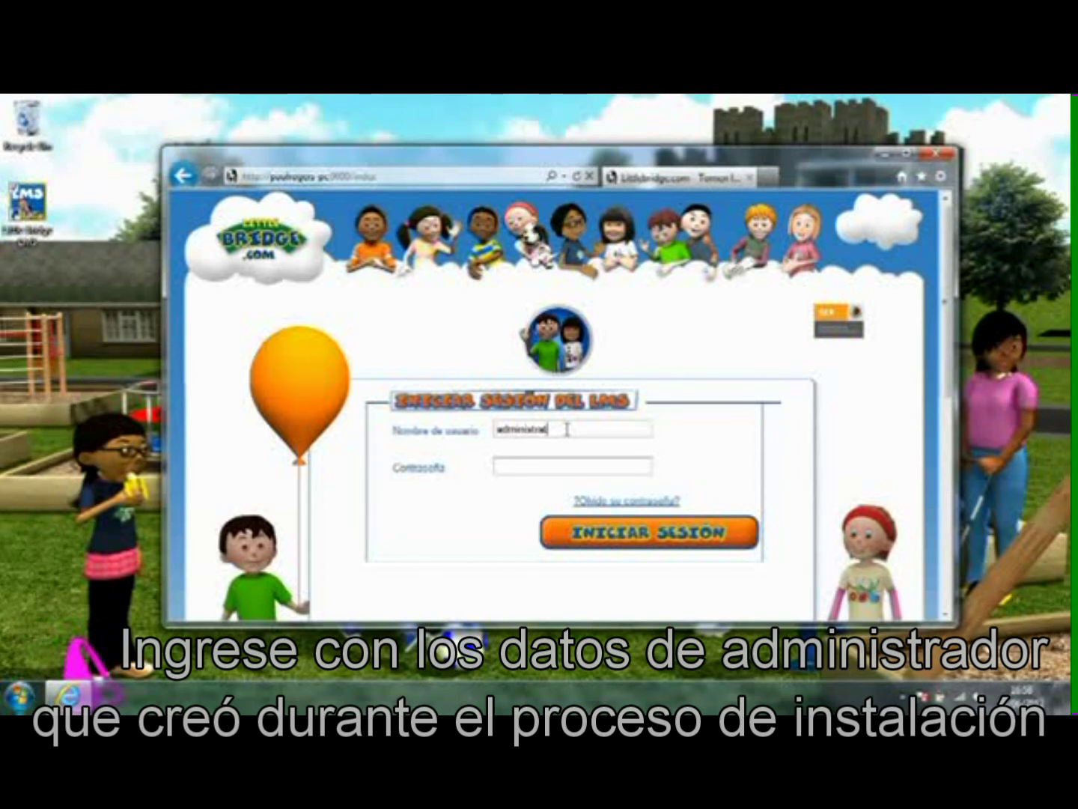
{"action": "type", "text": "tor"}
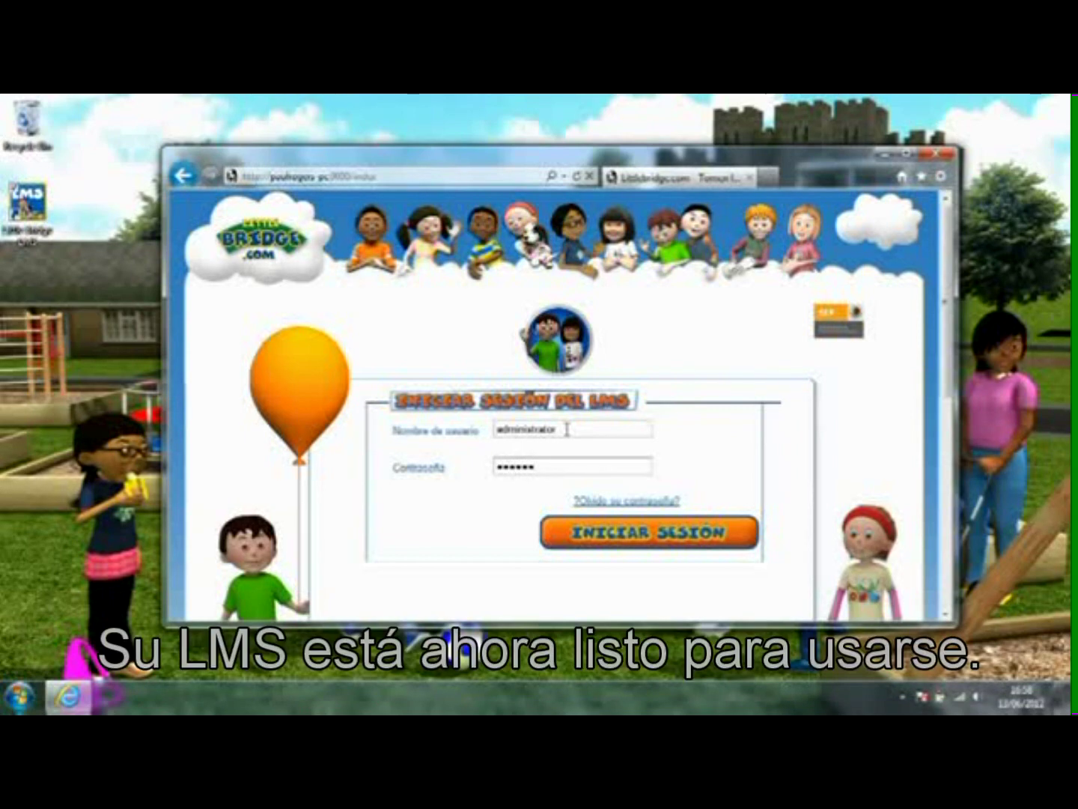
{"action": "left_click", "coordinate": [605, 541]}
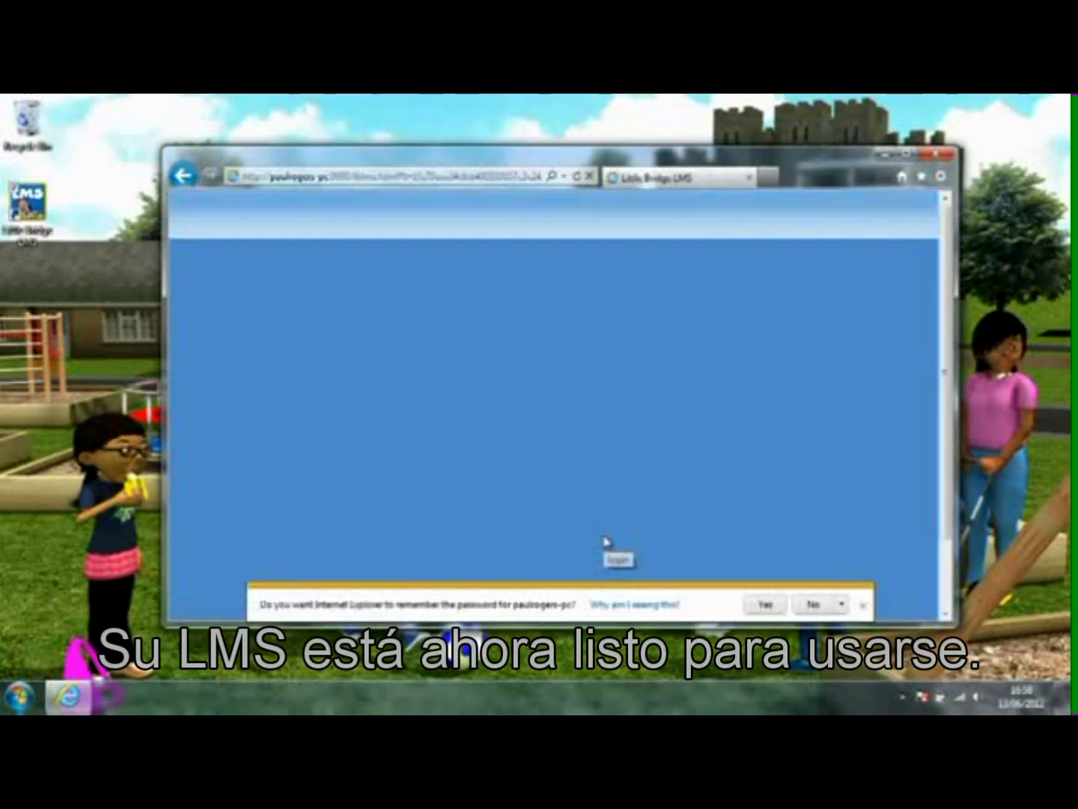
{"action": "left_click", "coordinate": [778, 605]}
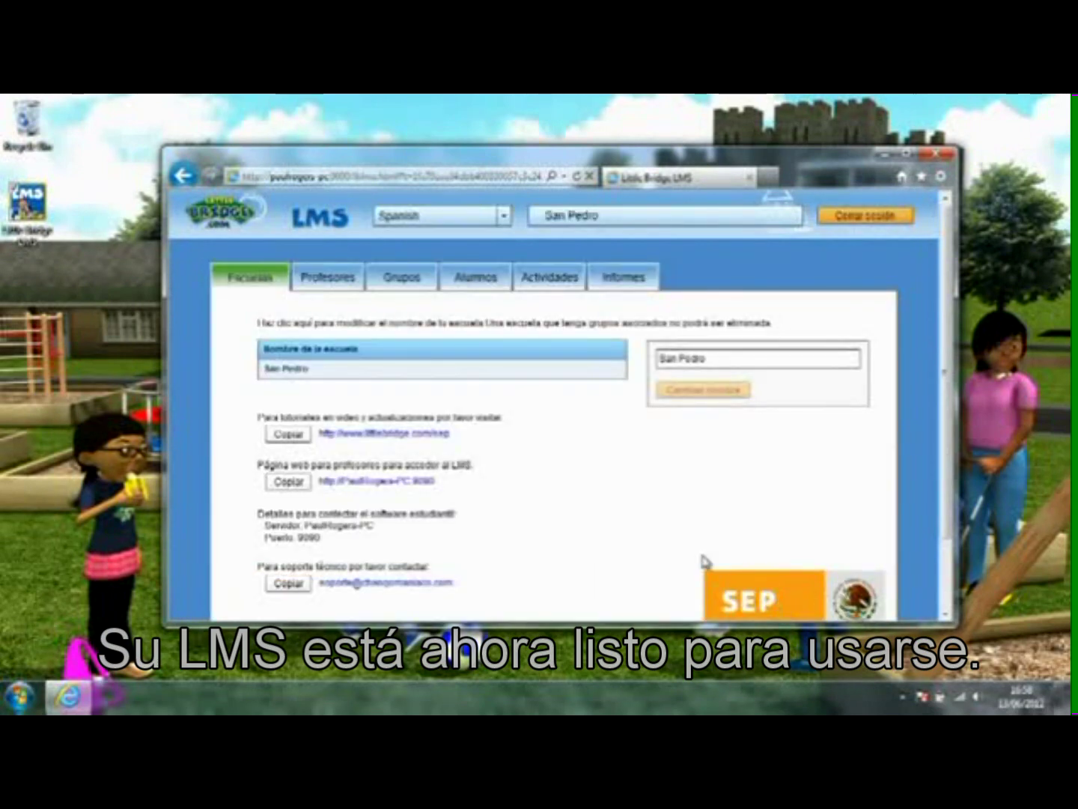
Step: Maximize the Internet Explorer window showing the LMS admin page
{"action": "left_click", "coordinate": [907, 152]}
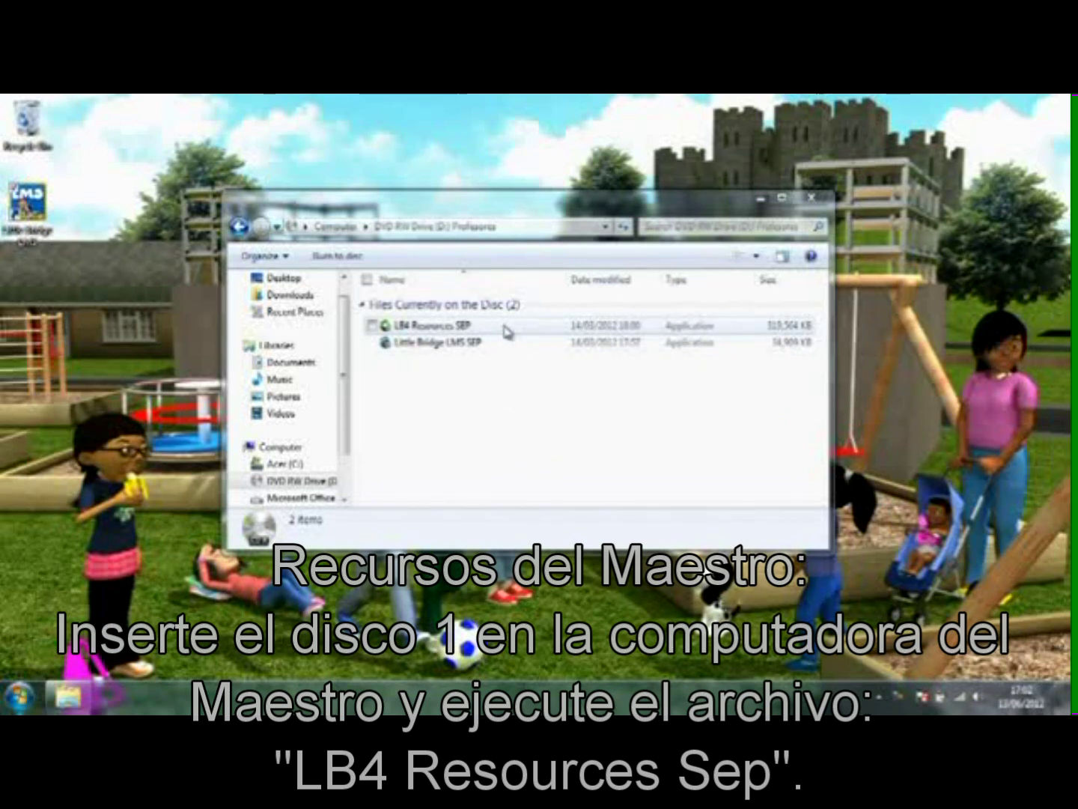
Step: Launch LB4 Resources SEP with administrator permission and Spanish - Español as installation language
{"action": "double_click", "coordinate": [507, 330]}
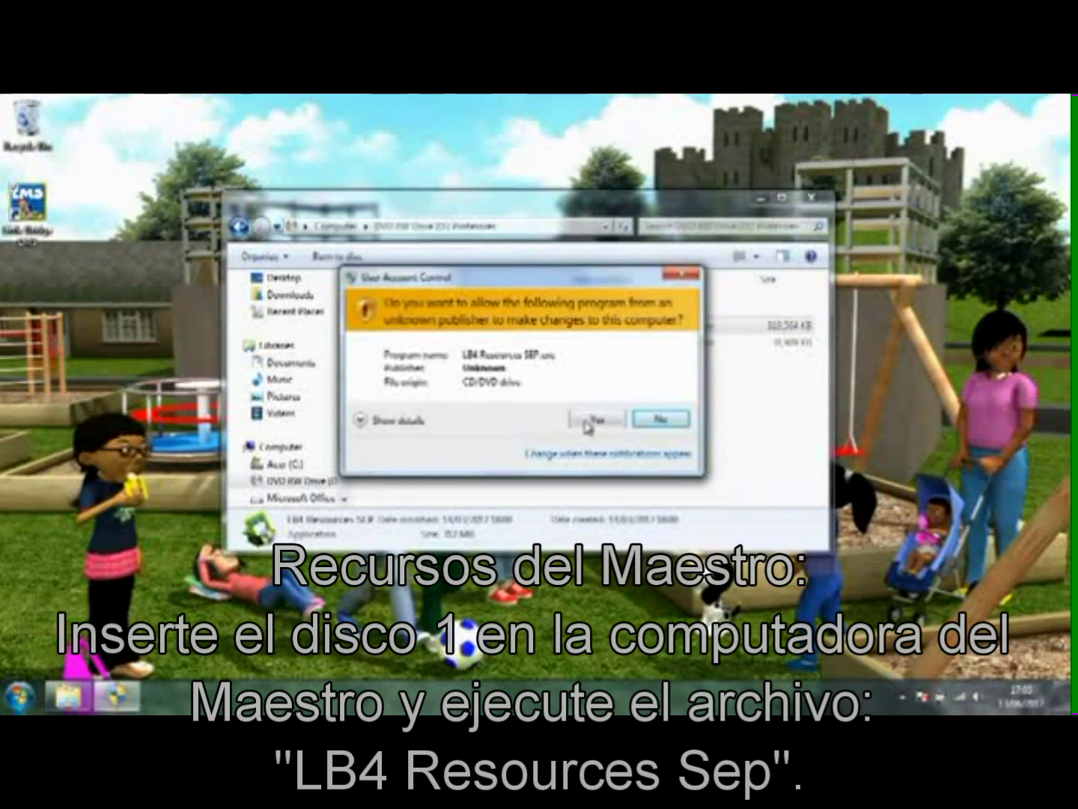
{"action": "left_click", "coordinate": [596, 418]}
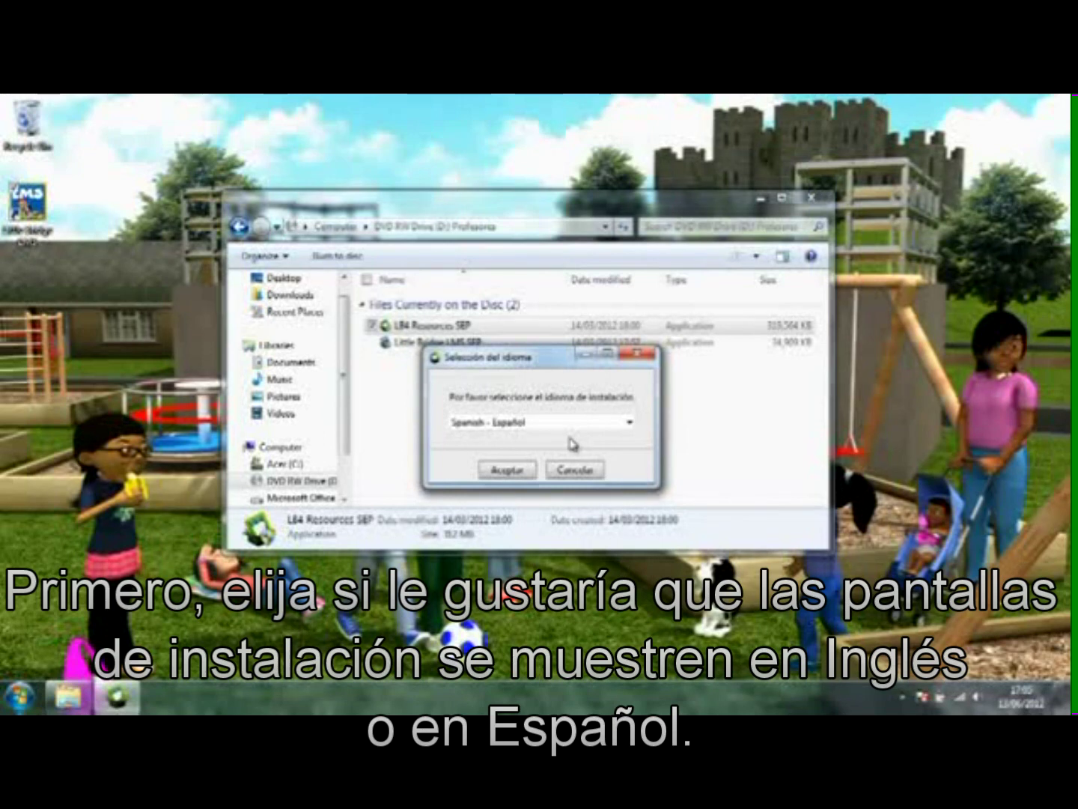
{"action": "left_click", "coordinate": [554, 424]}
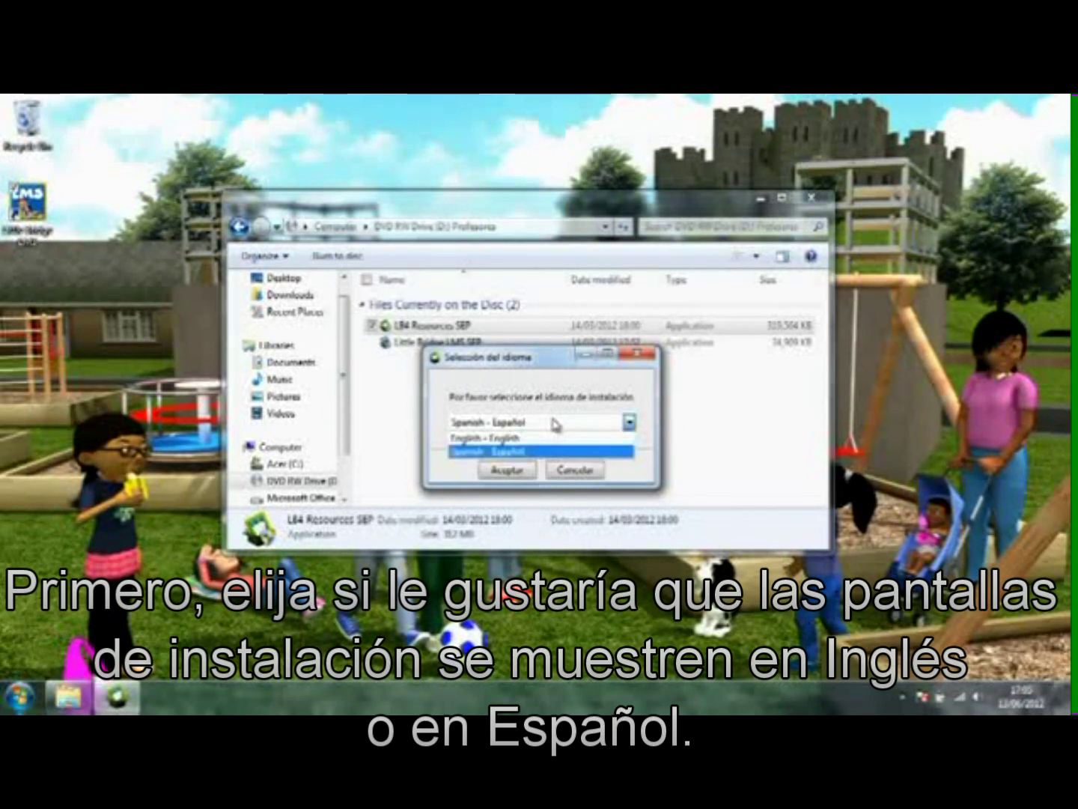
{"action": "left_click", "coordinate": [539, 450]}
{"action": "left_click", "coordinate": [528, 472]}
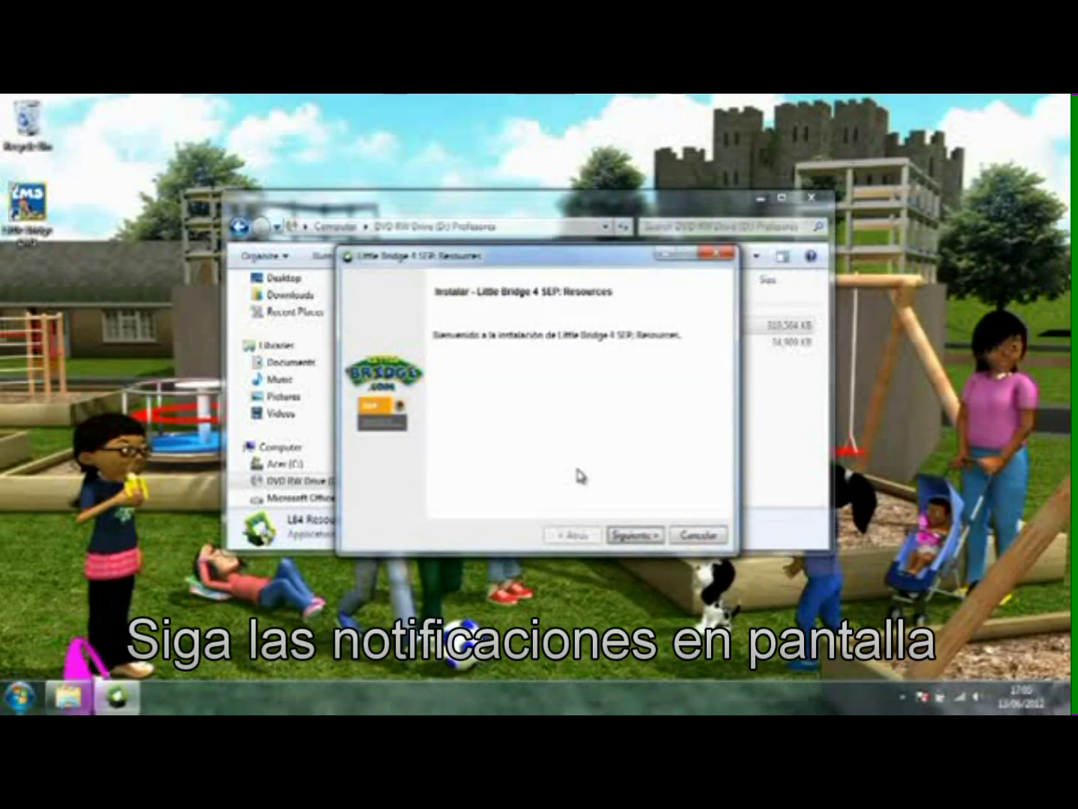
Step: Accept the LB4 Resources SEP licence terms and keep the default installation folder
{"action": "left_click", "coordinate": [633, 535]}
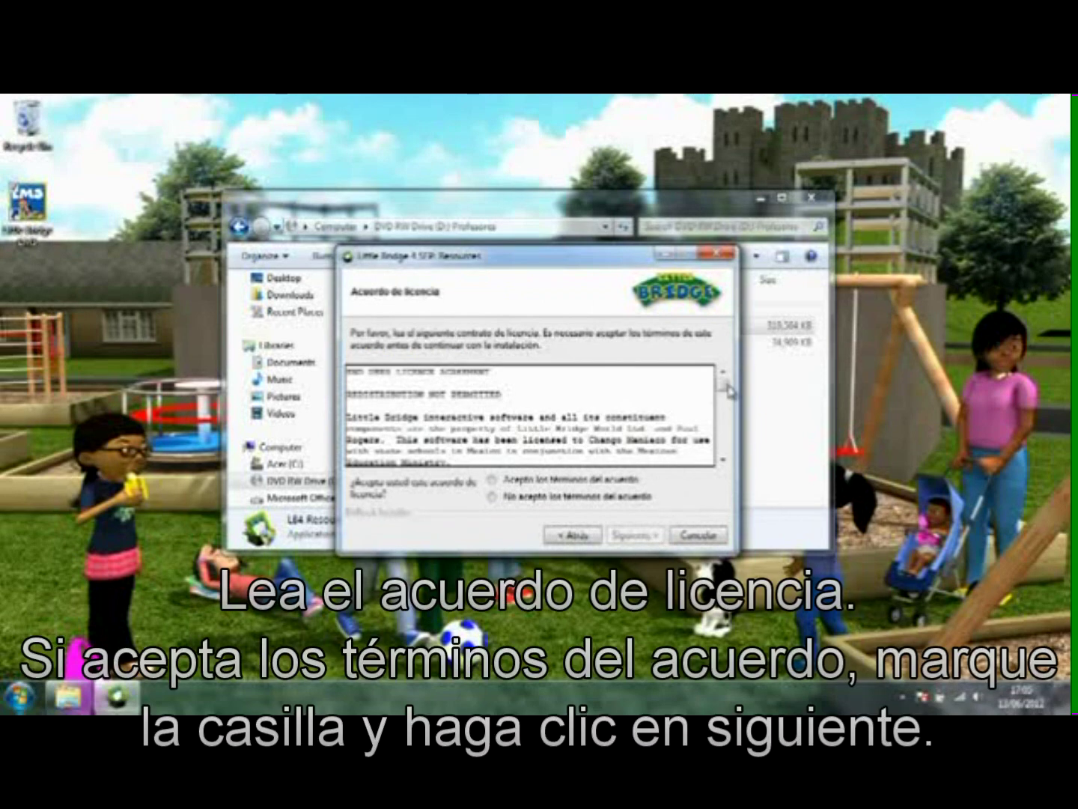
{"action": "left_click_drag", "start_coordinate": [727, 389], "coordinate": [724, 453]}
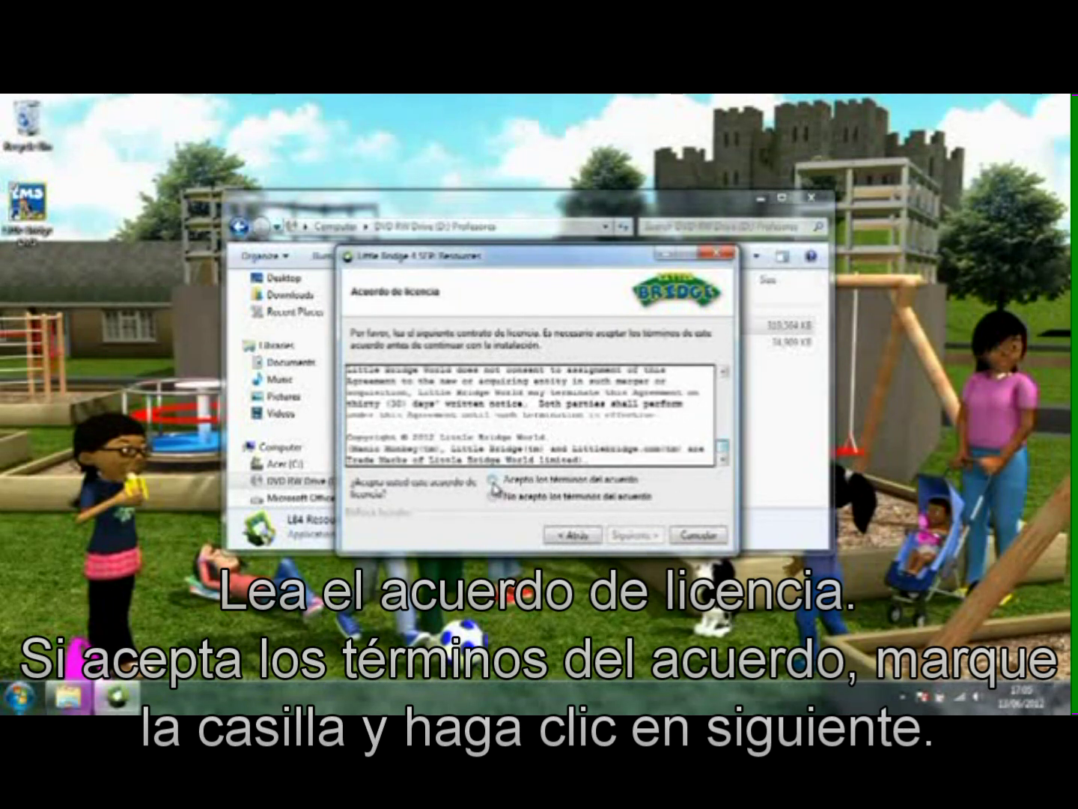
{"action": "left_click", "coordinate": [494, 482]}
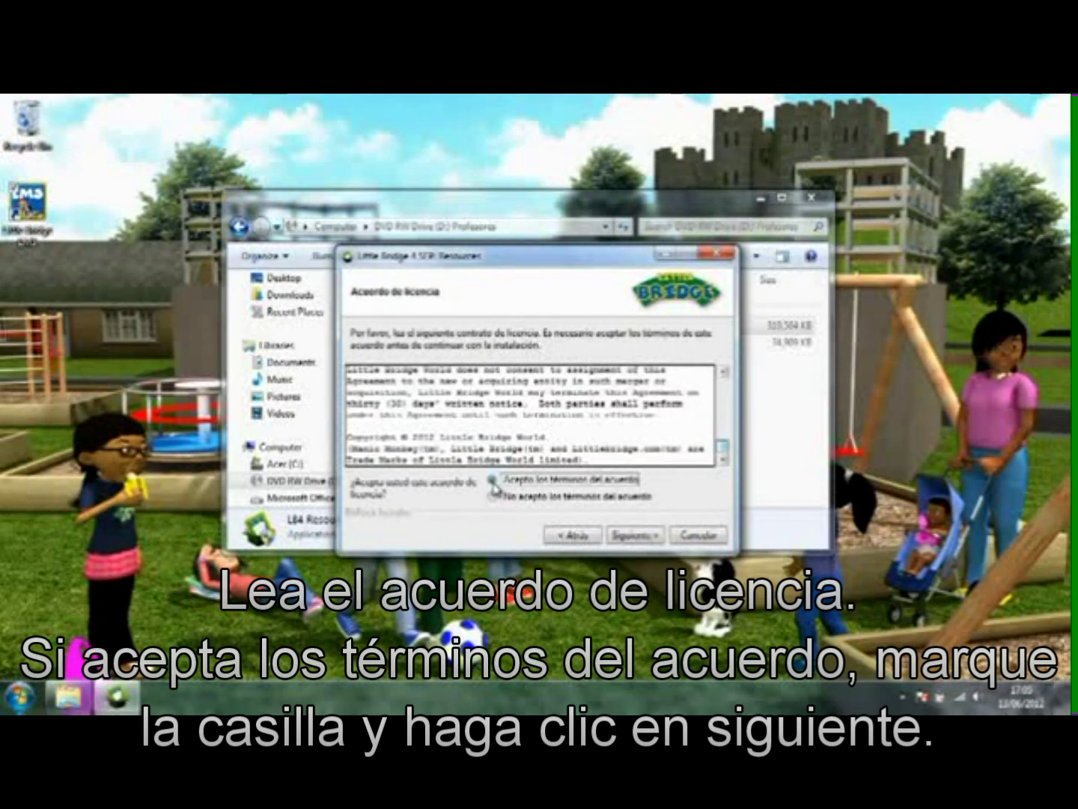
{"action": "left_click", "coordinate": [649, 543]}
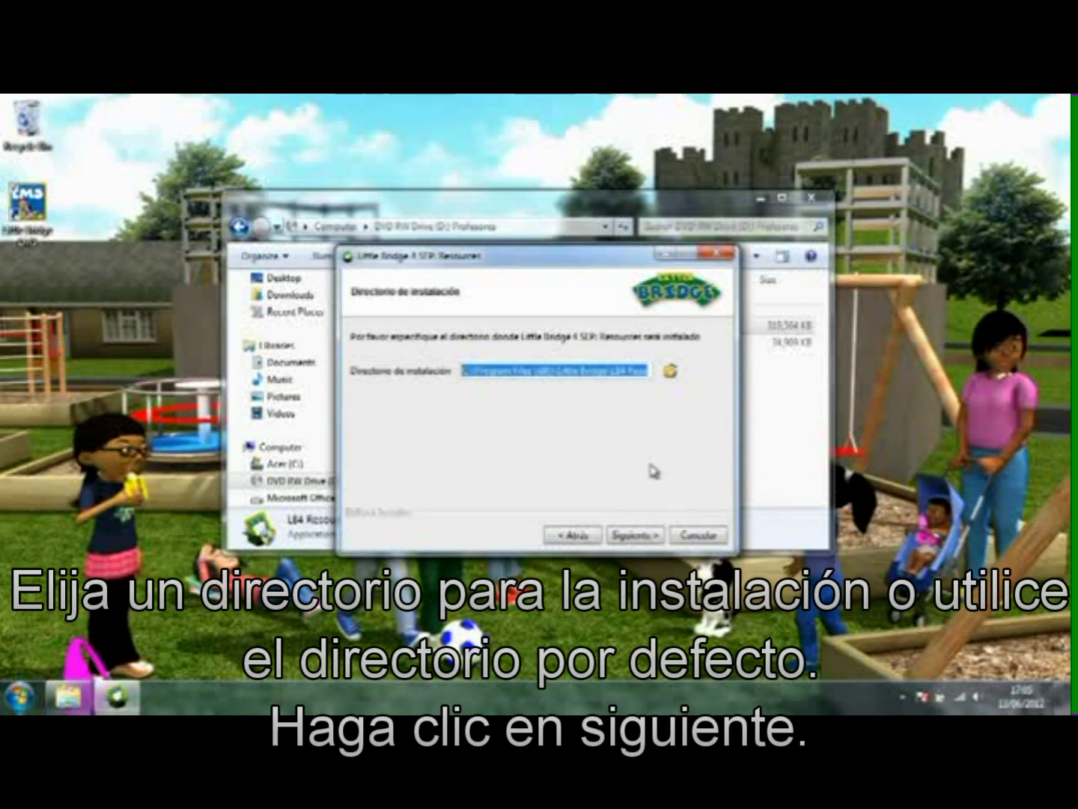
{"action": "left_click", "coordinate": [649, 535]}
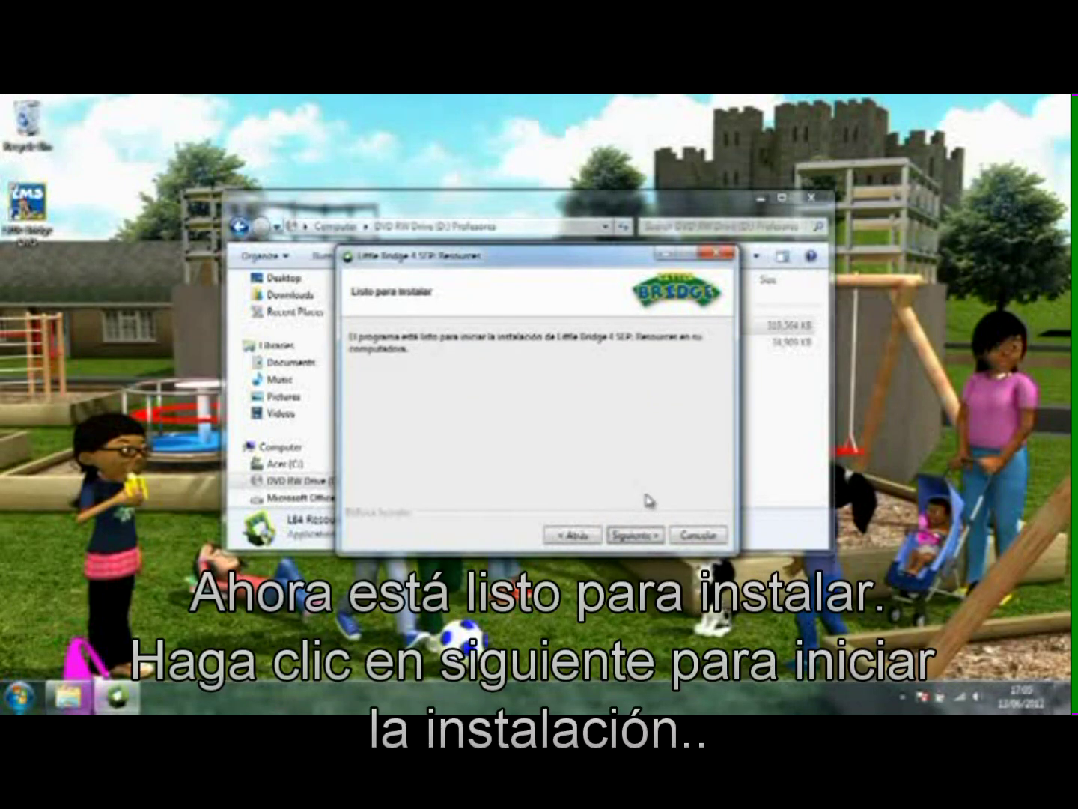
Step: Install LB4 Resources SEP and finish with the launch option checked
{"action": "left_click", "coordinate": [654, 540]}
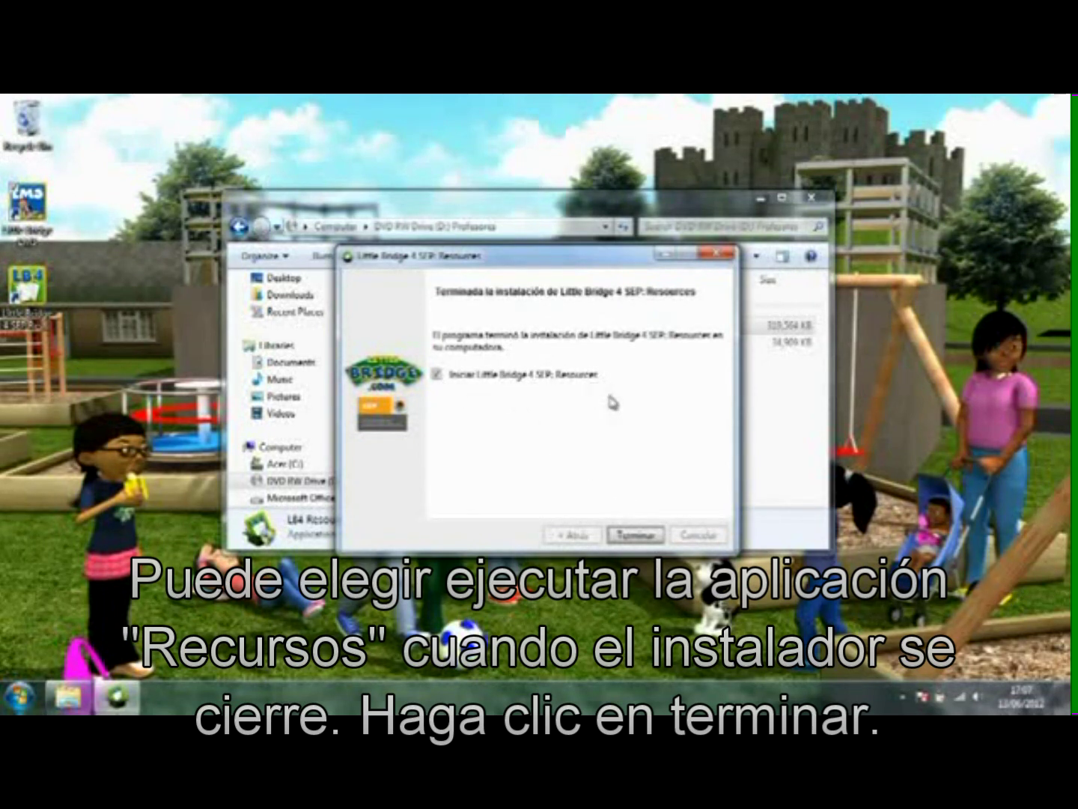
{"action": "left_click", "coordinate": [657, 537]}
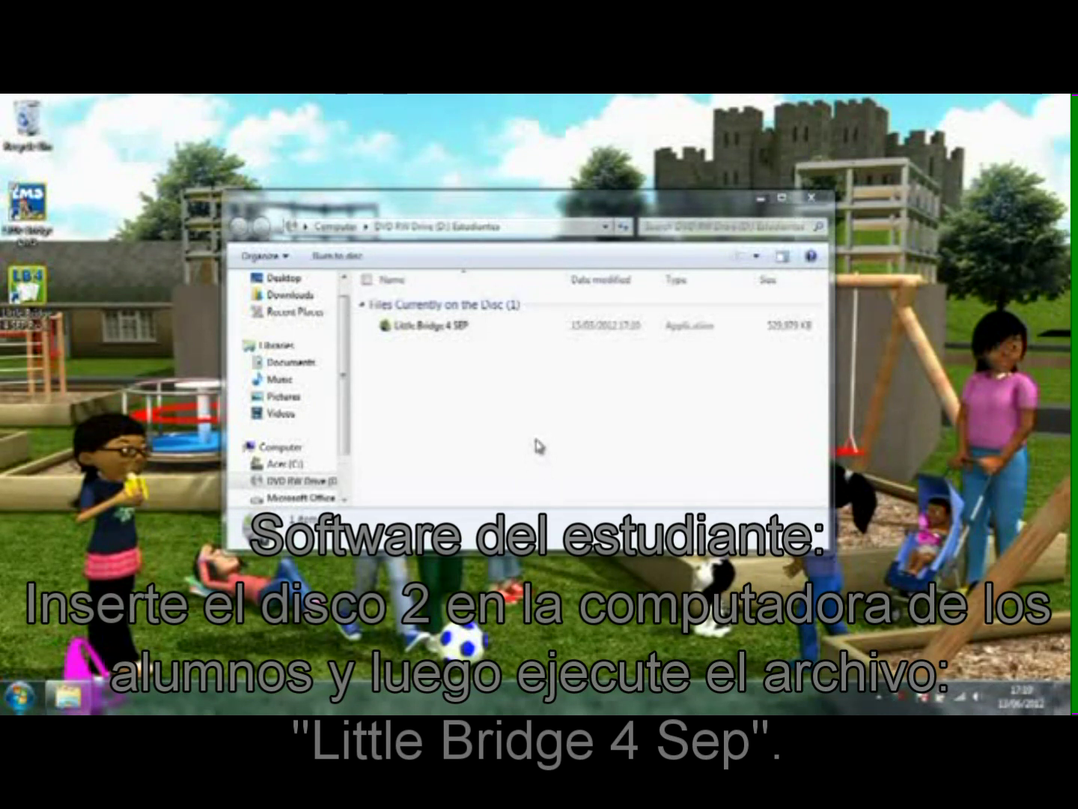
Step: Start the Little Bridge 4 SEP installer in Spanish and accept its licence agreement
{"action": "double_click", "coordinate": [528, 333]}
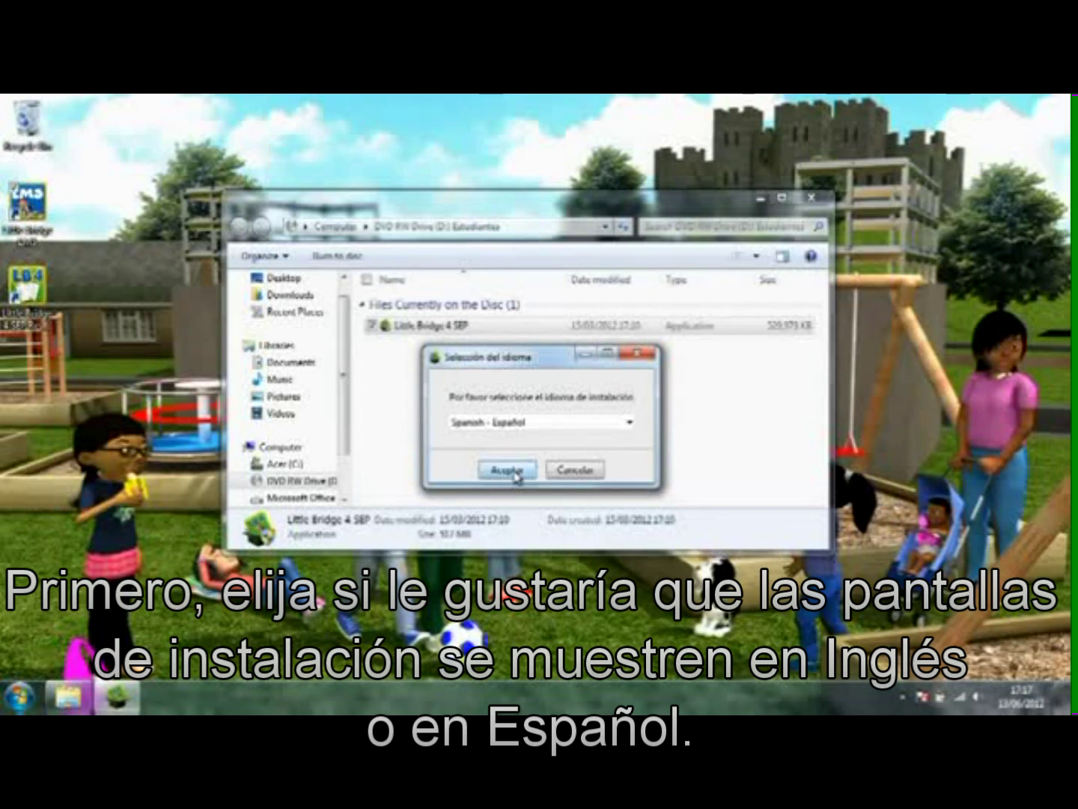
{"action": "left_click", "coordinate": [516, 472]}
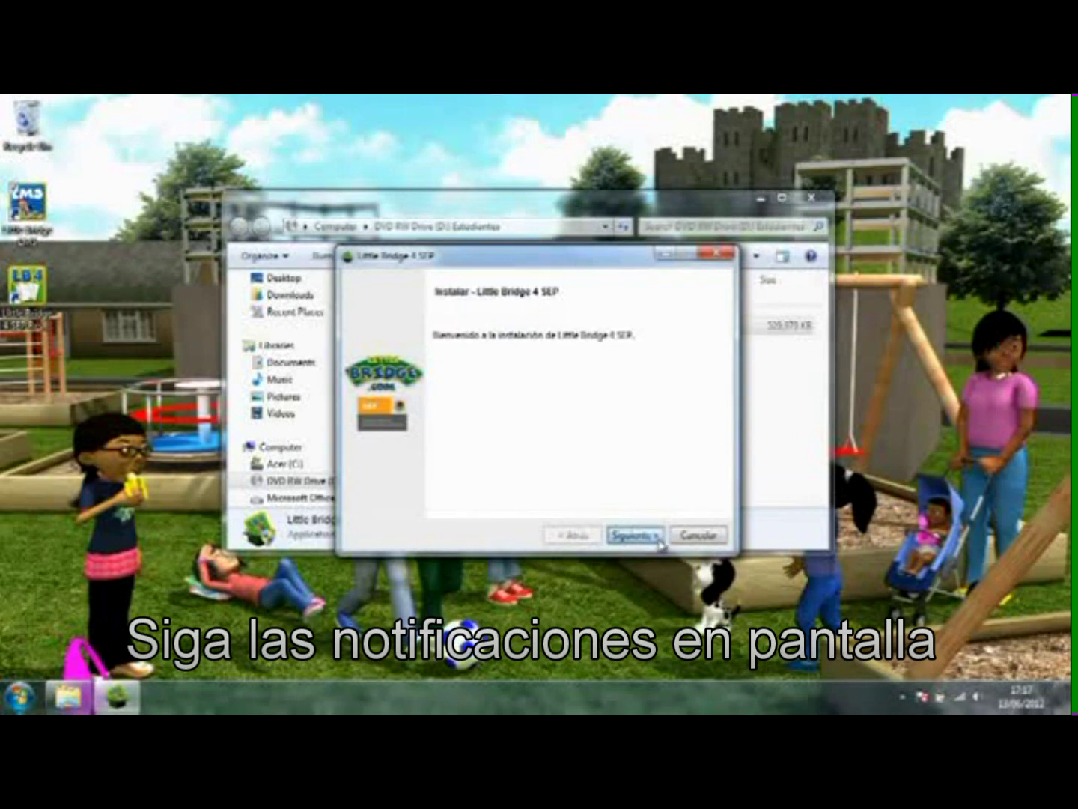
{"action": "left_click", "coordinate": [658, 536]}
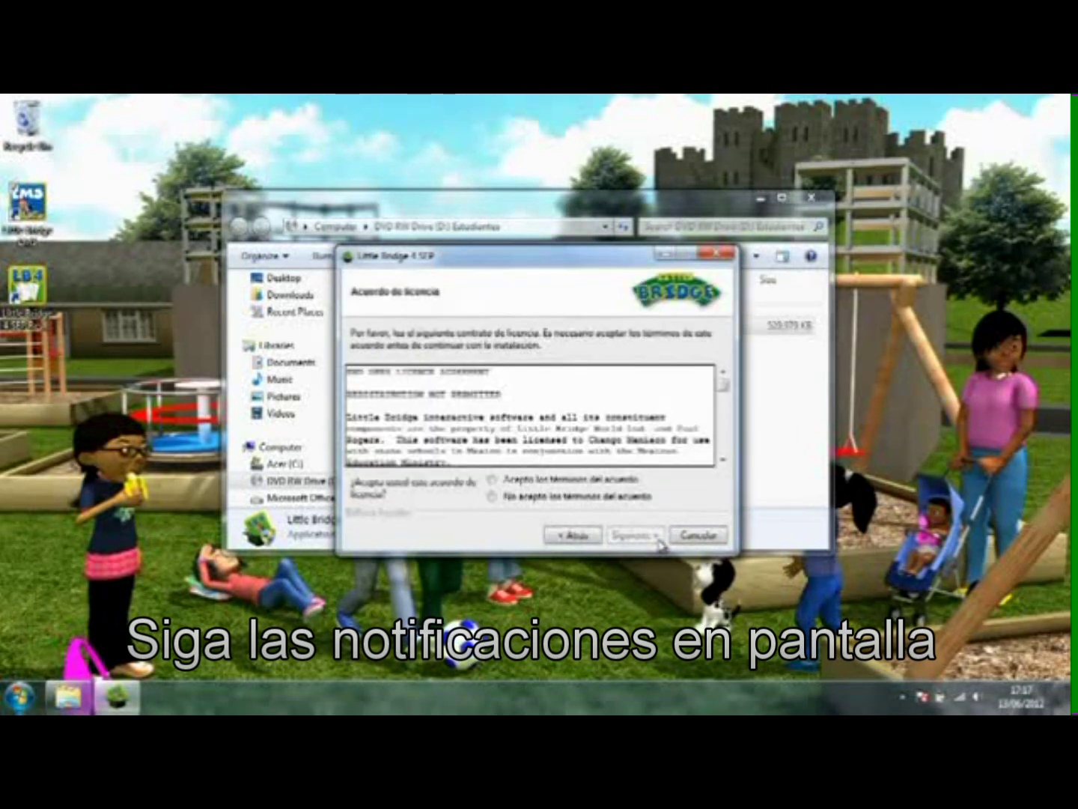
{"action": "left_click_drag", "start_coordinate": [724, 389], "coordinate": [724, 451]}
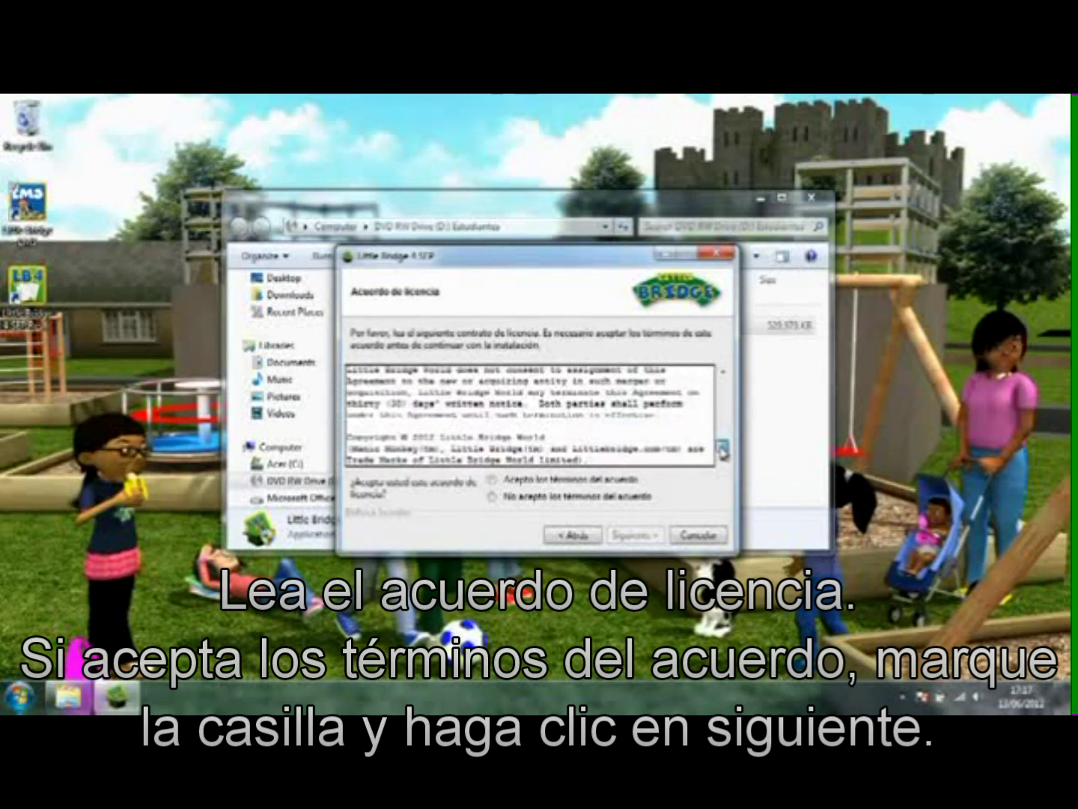
{"action": "left_click", "coordinate": [494, 480]}
{"action": "left_click", "coordinate": [651, 544]}
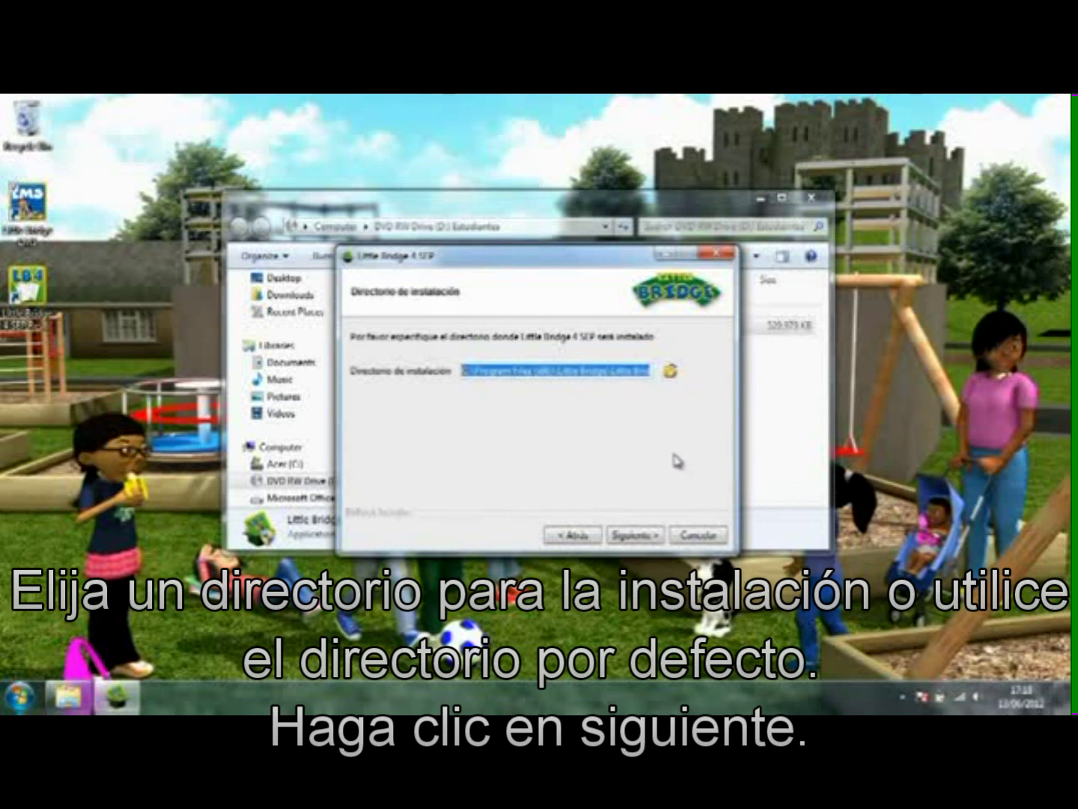
Step: Install Little Bridge 4 SEP in the default folder and finish with Iniciar Little Bridge 4 SEP checked
{"action": "left_click", "coordinate": [655, 539]}
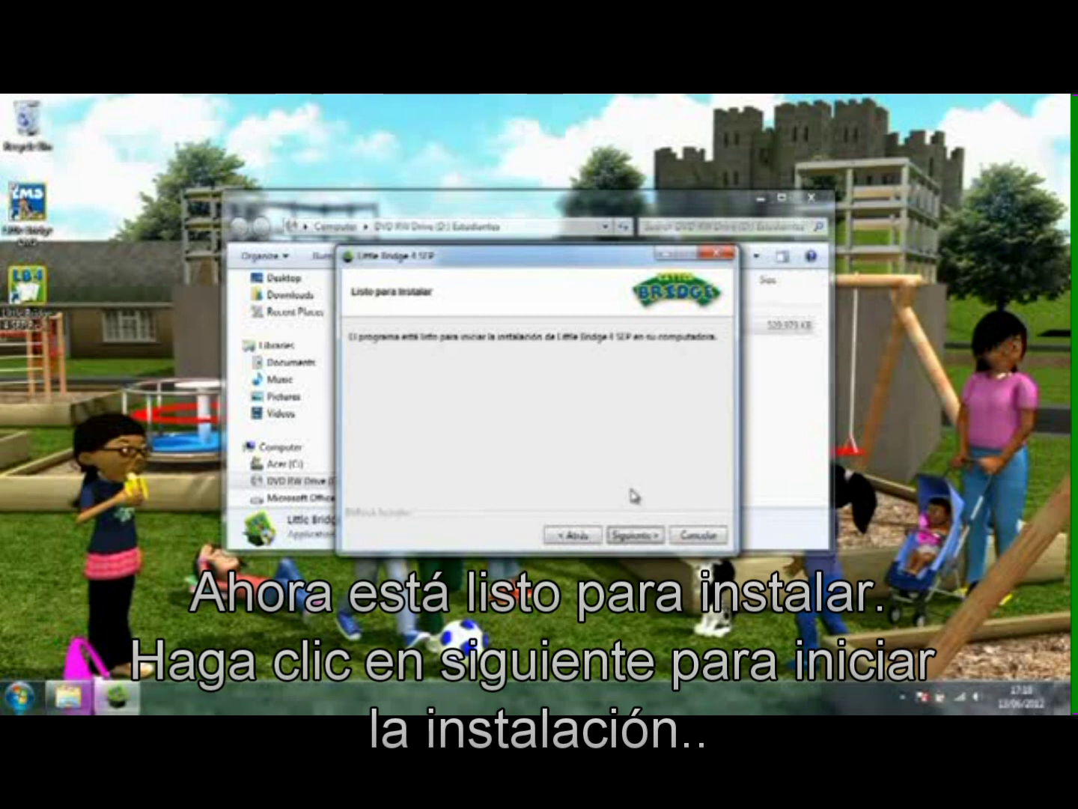
{"action": "left_click", "coordinate": [664, 539]}
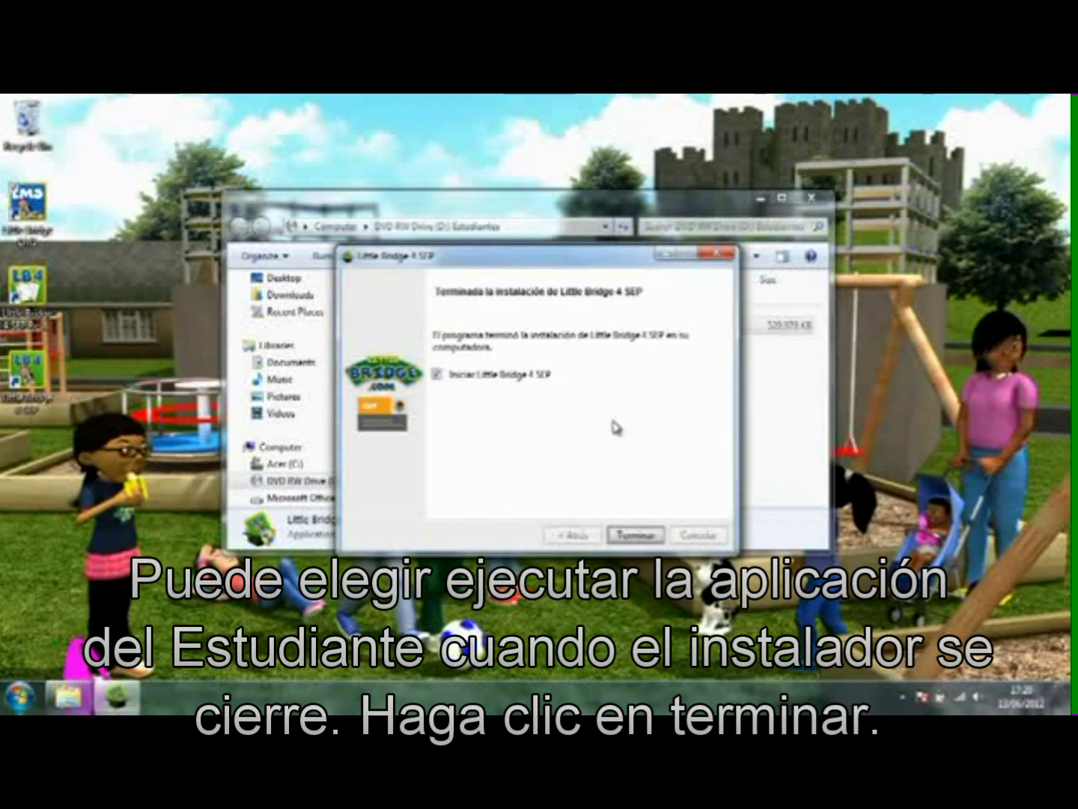
{"action": "left_click", "coordinate": [635, 536]}
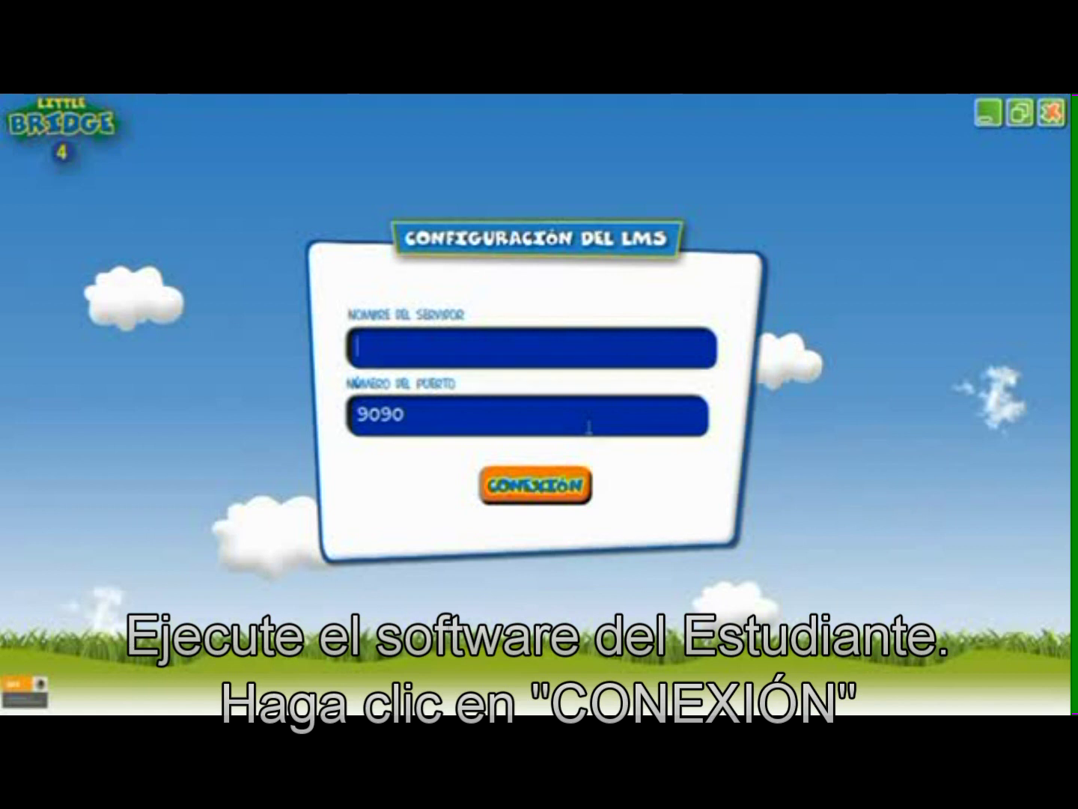
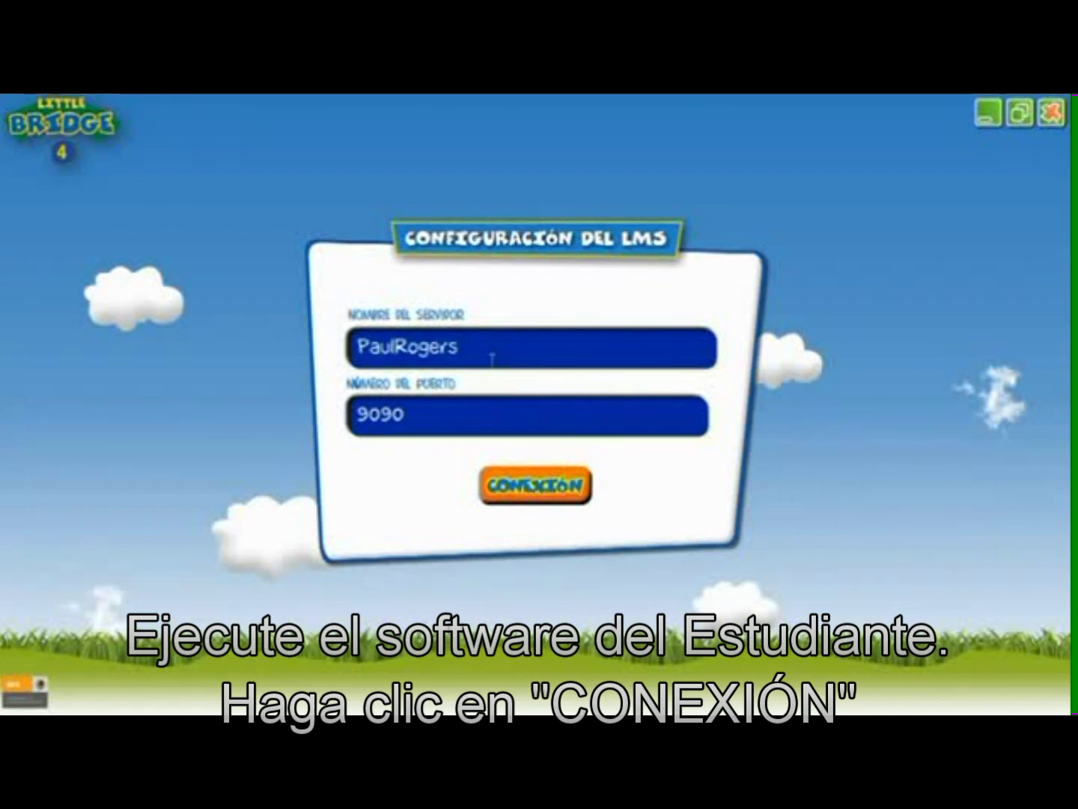
Step: Connect to the server computer's name on port 9090 and confirm the saved LMS settings
{"action": "left_click", "coordinate": [536, 487]}
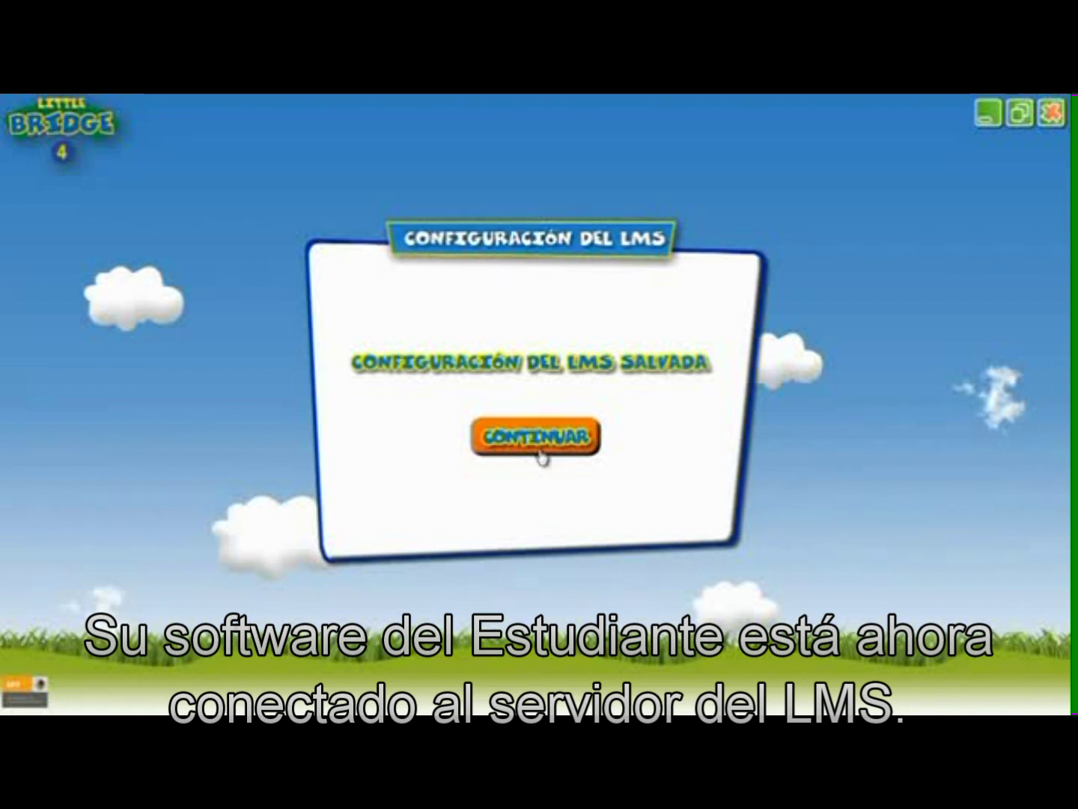
{"action": "left_click", "coordinate": [541, 455]}
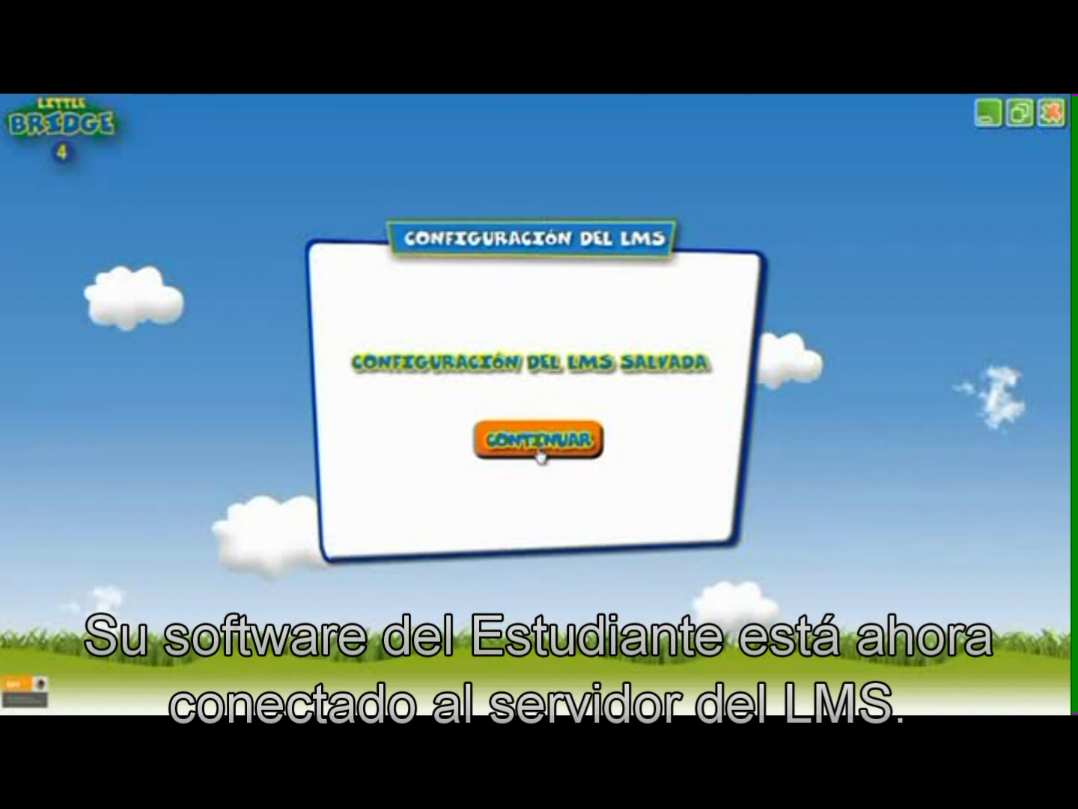